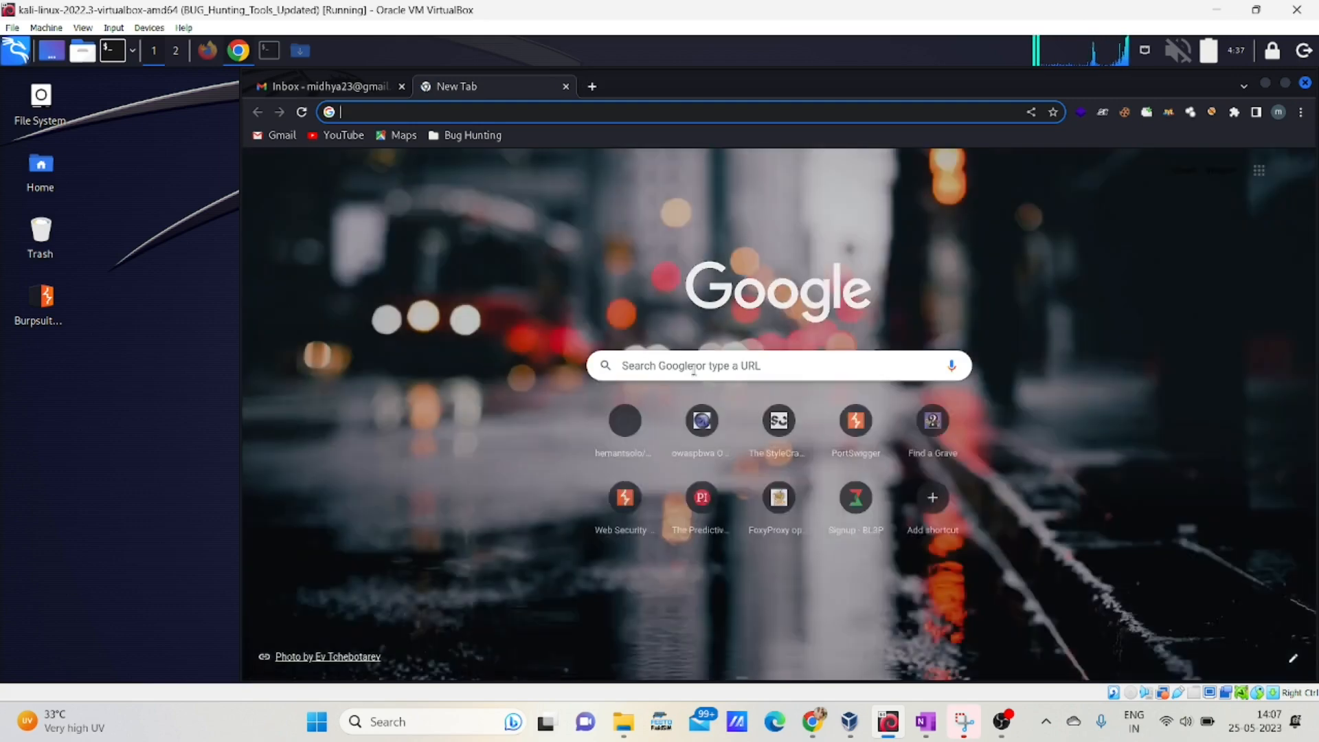
Search Google for "foxyproxy extension" and open the FoxyProxy Standard page in the Chrome Web Store
{"action": "left_click", "coordinate": [709, 370]}
{"action": "type", "text": "foxyp"}
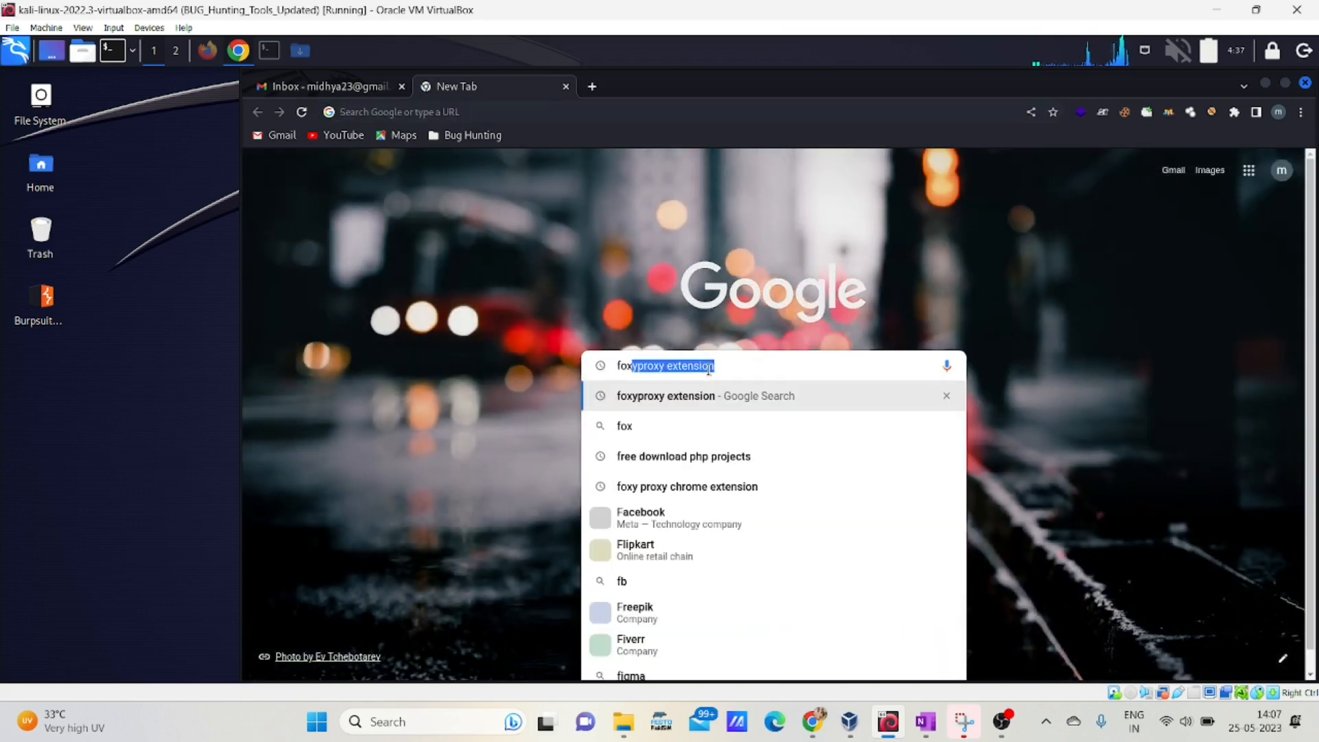
{"action": "type", "text": "roxy extension"}
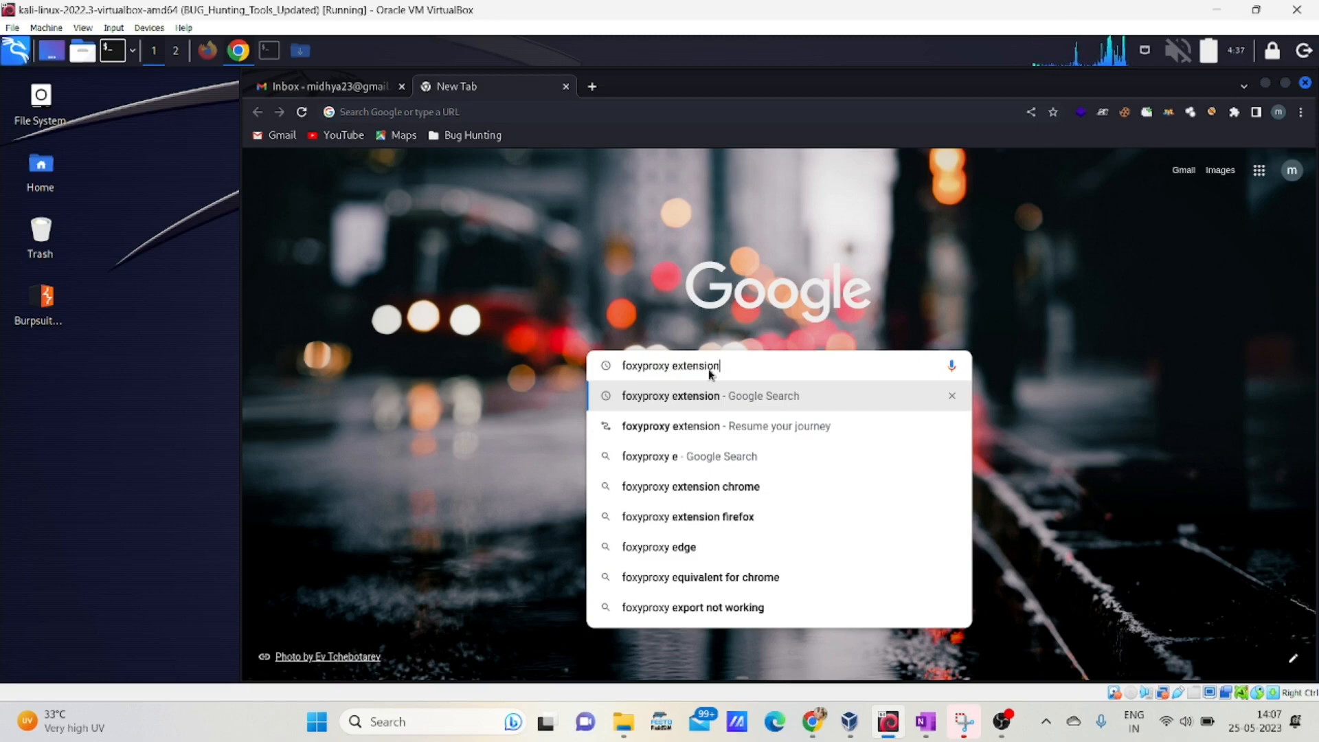
{"action": "key", "text": "Return"}
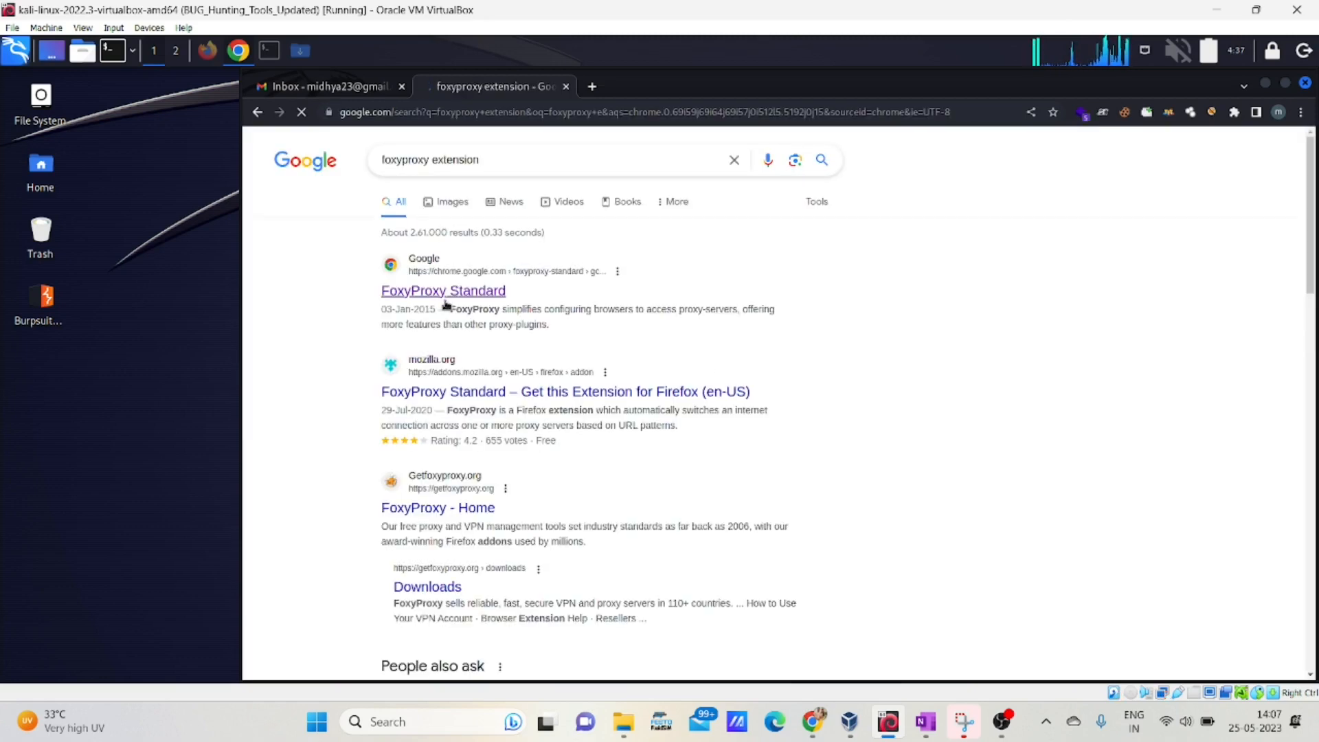
{"action": "left_click", "coordinate": [447, 301]}
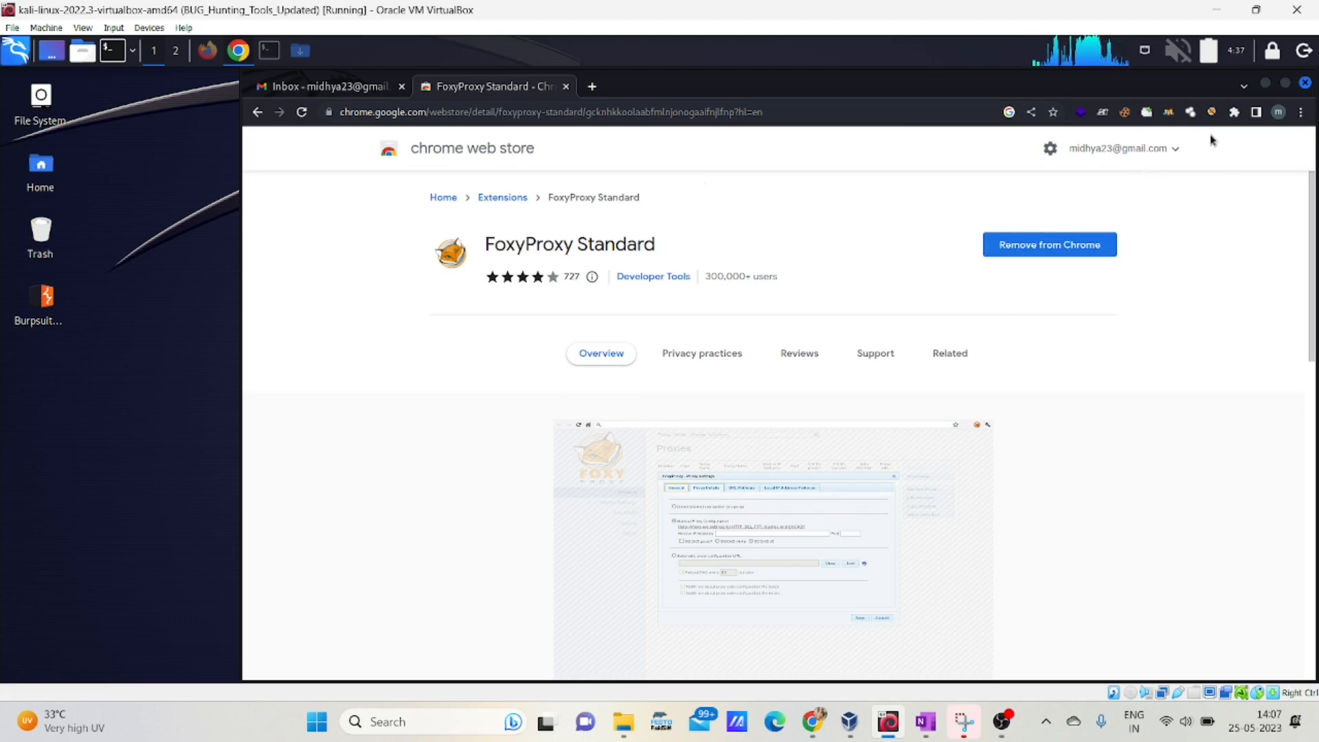
Review the Burp proxy's general and connection details in Chrome's FoxyProxy options, save the entry, and view the available proxy modes
{"action": "left_click", "coordinate": [1214, 113]}
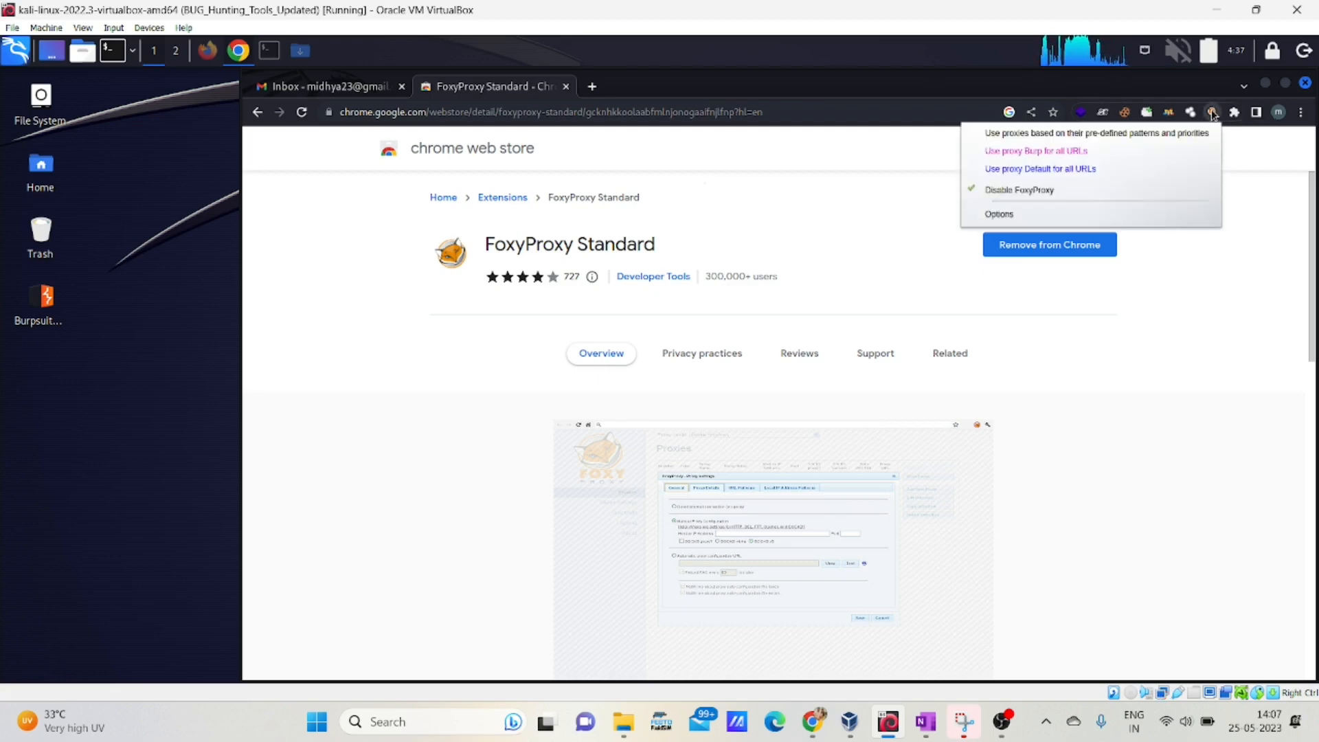
{"action": "left_click", "coordinate": [1033, 217]}
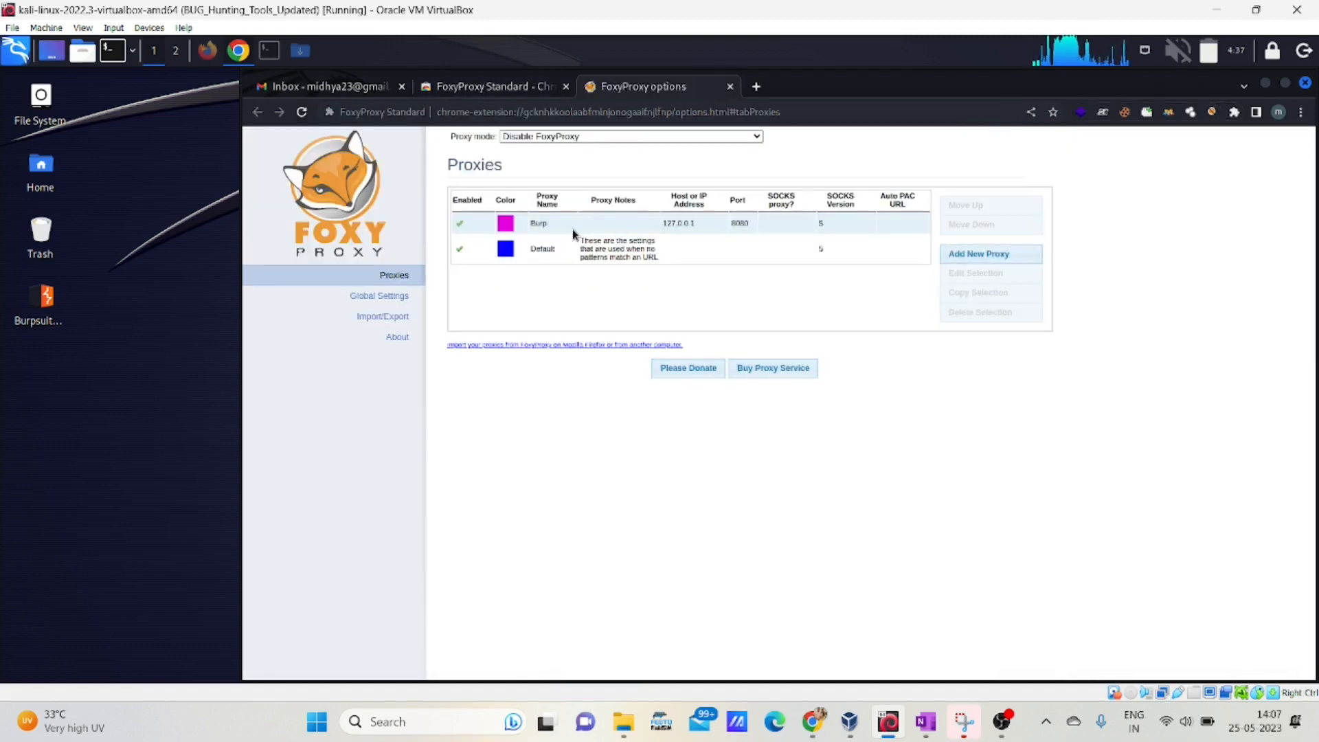
{"action": "left_click", "coordinate": [596, 227]}
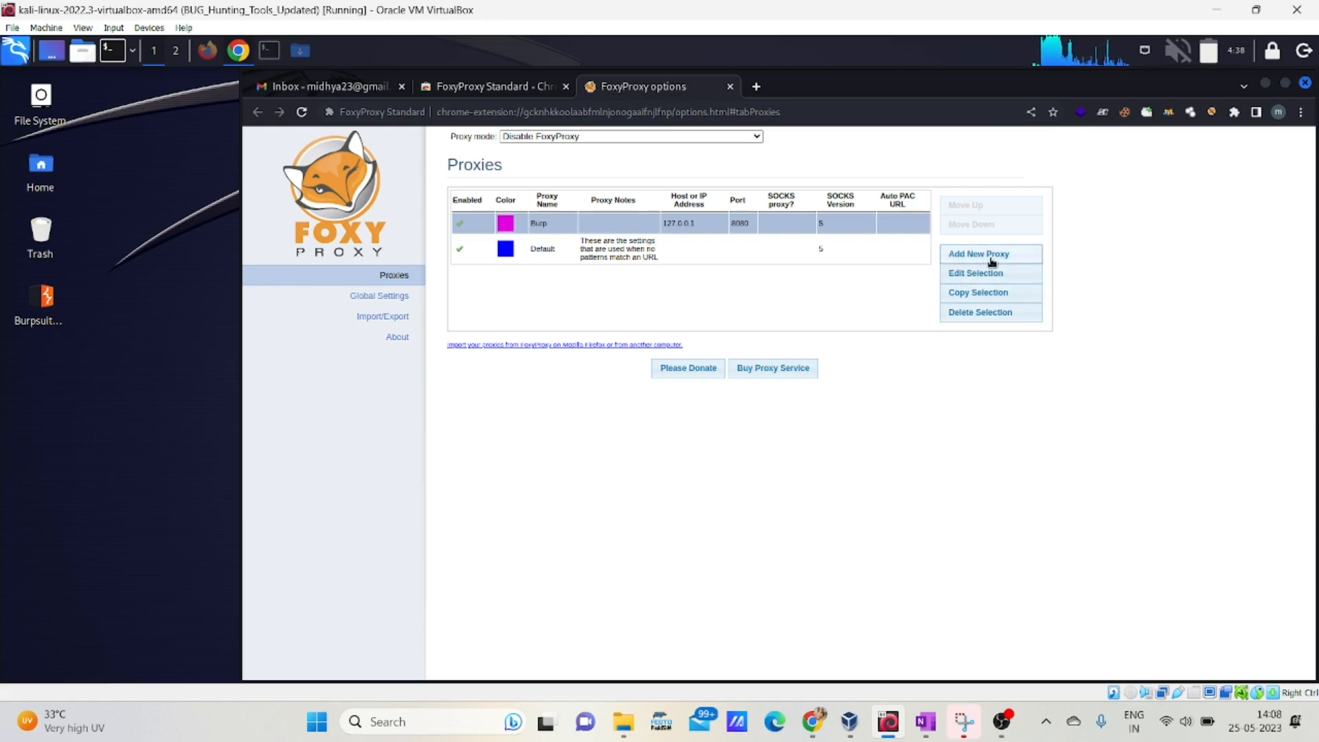
{"action": "left_click", "coordinate": [977, 273]}
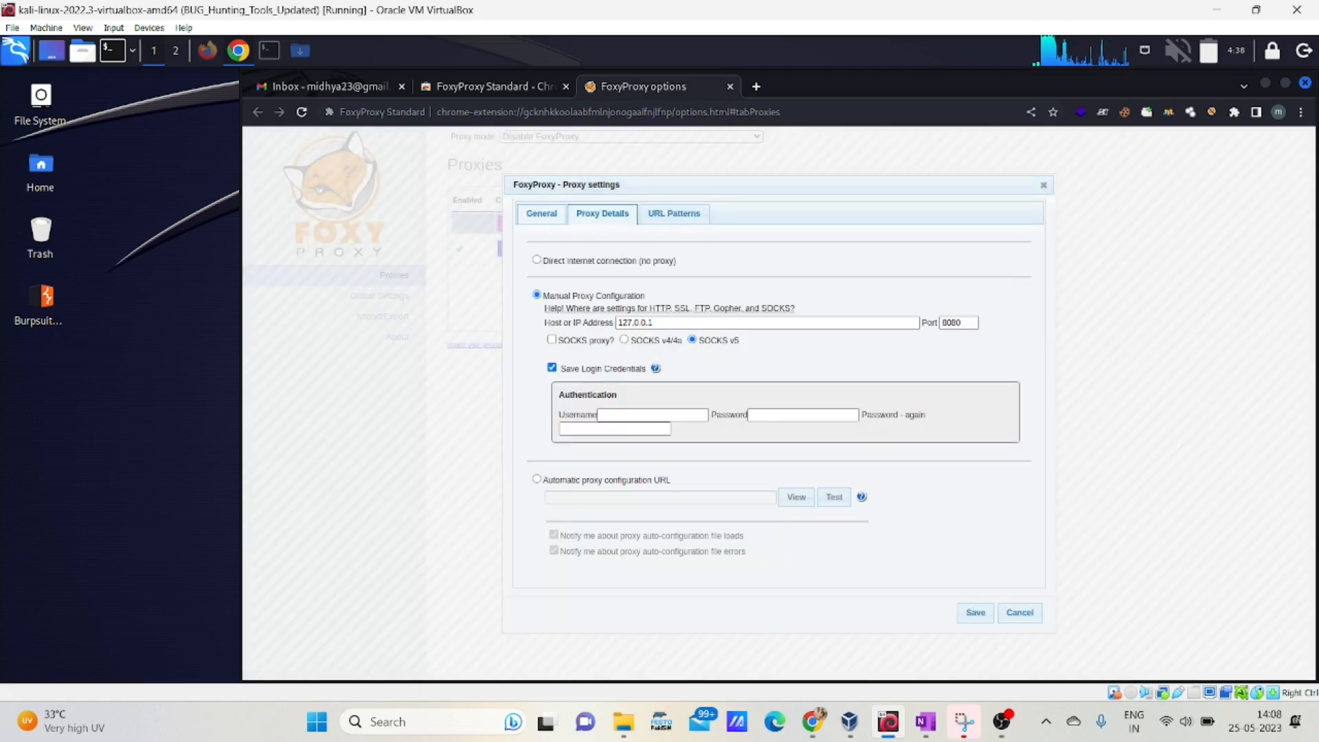
{"action": "left_click", "coordinate": [549, 219]}
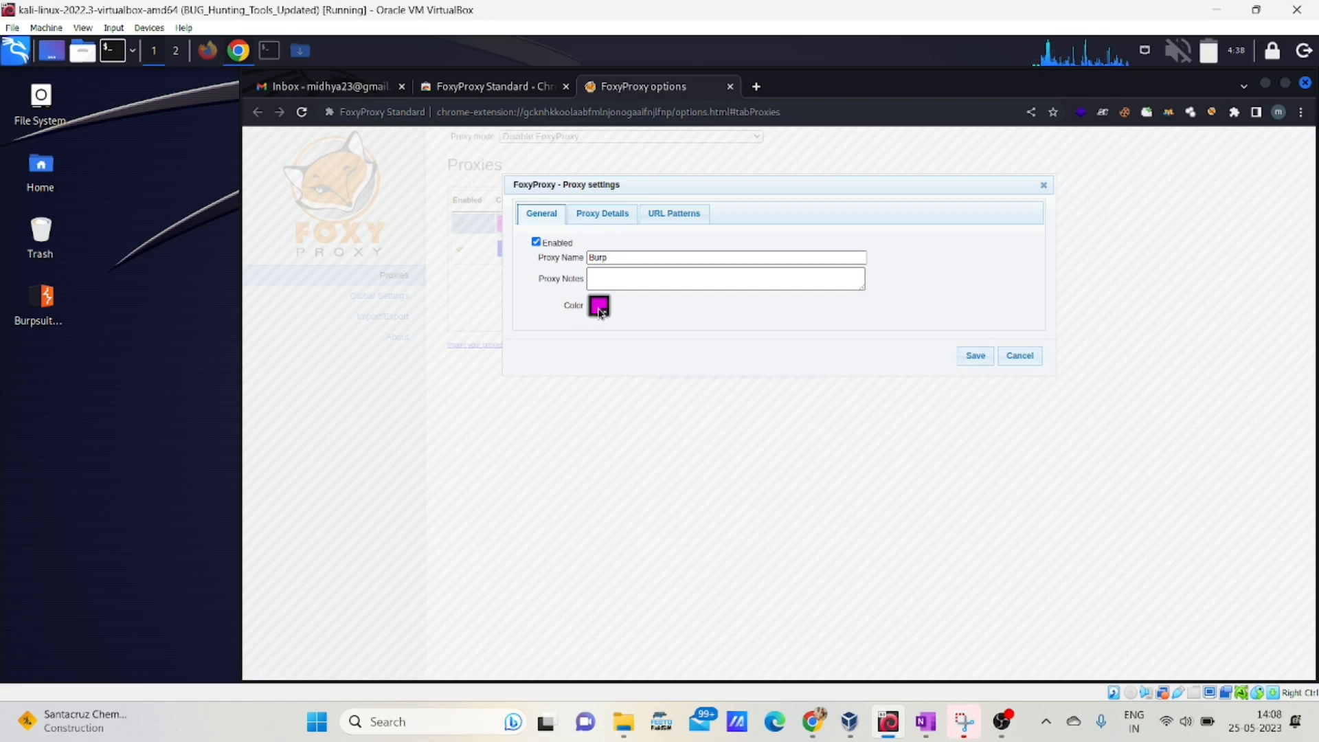
{"action": "left_click", "coordinate": [606, 215]}
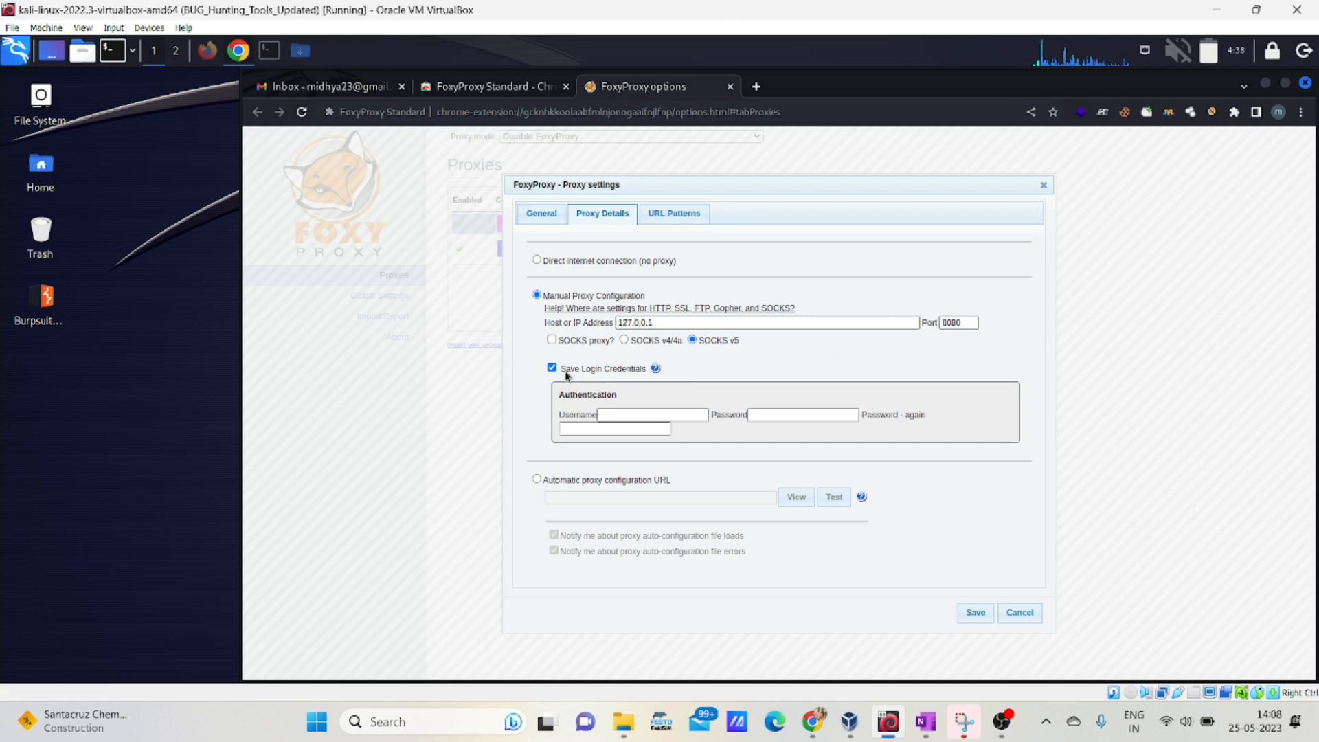
{"action": "left_click", "coordinate": [976, 614]}
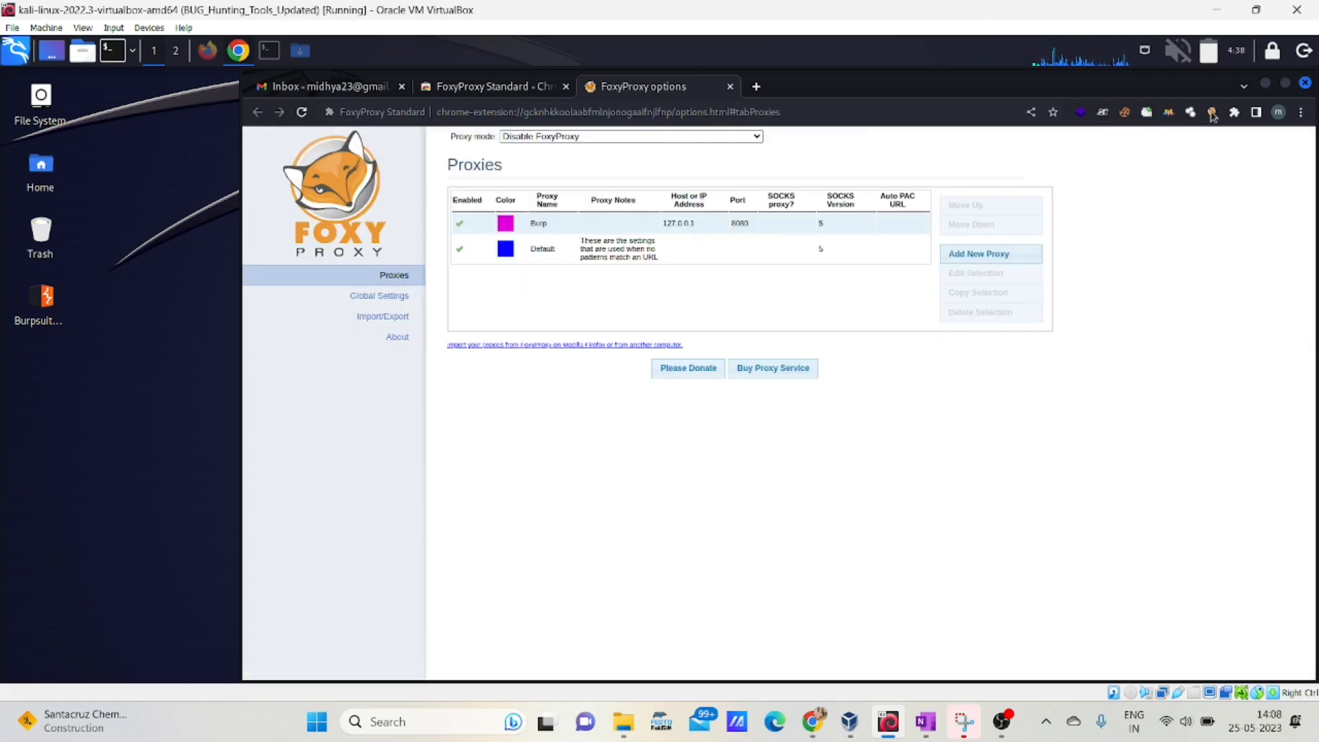
{"action": "left_click", "coordinate": [1214, 113]}
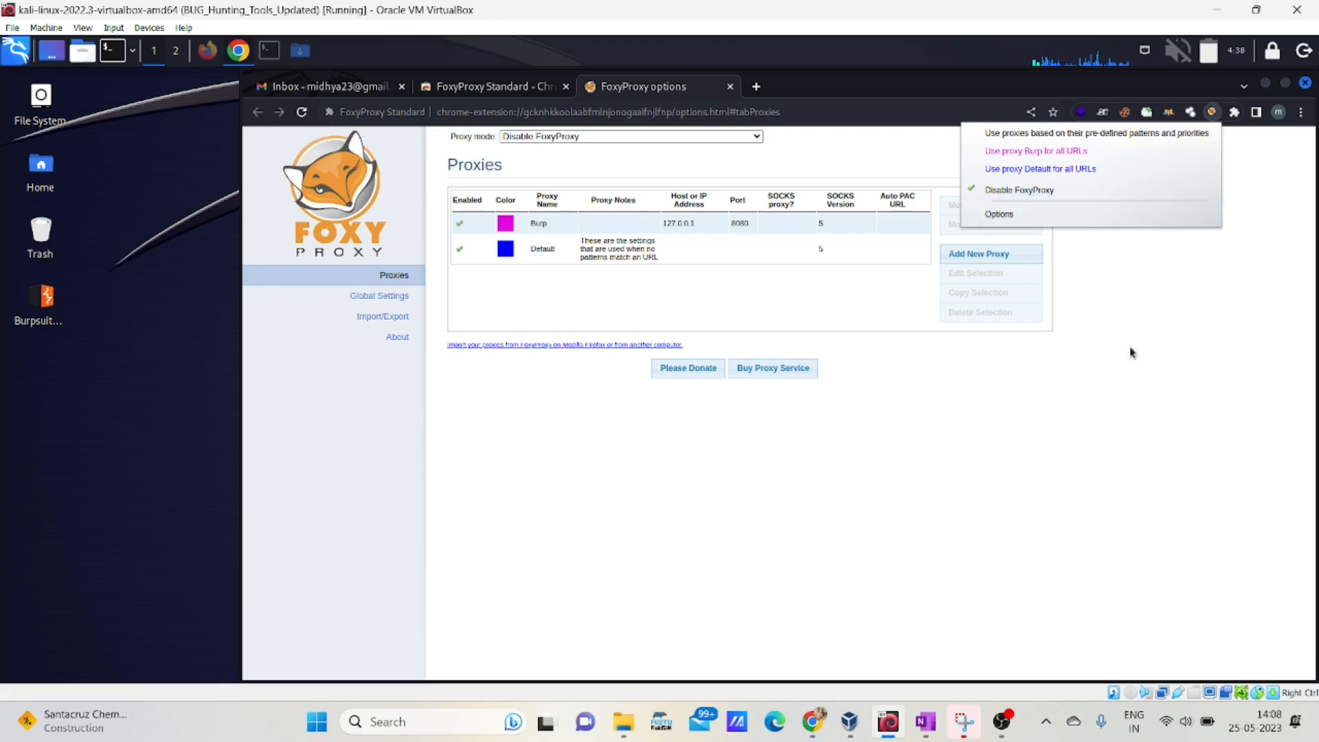
{"action": "left_click", "coordinate": [1196, 335]}
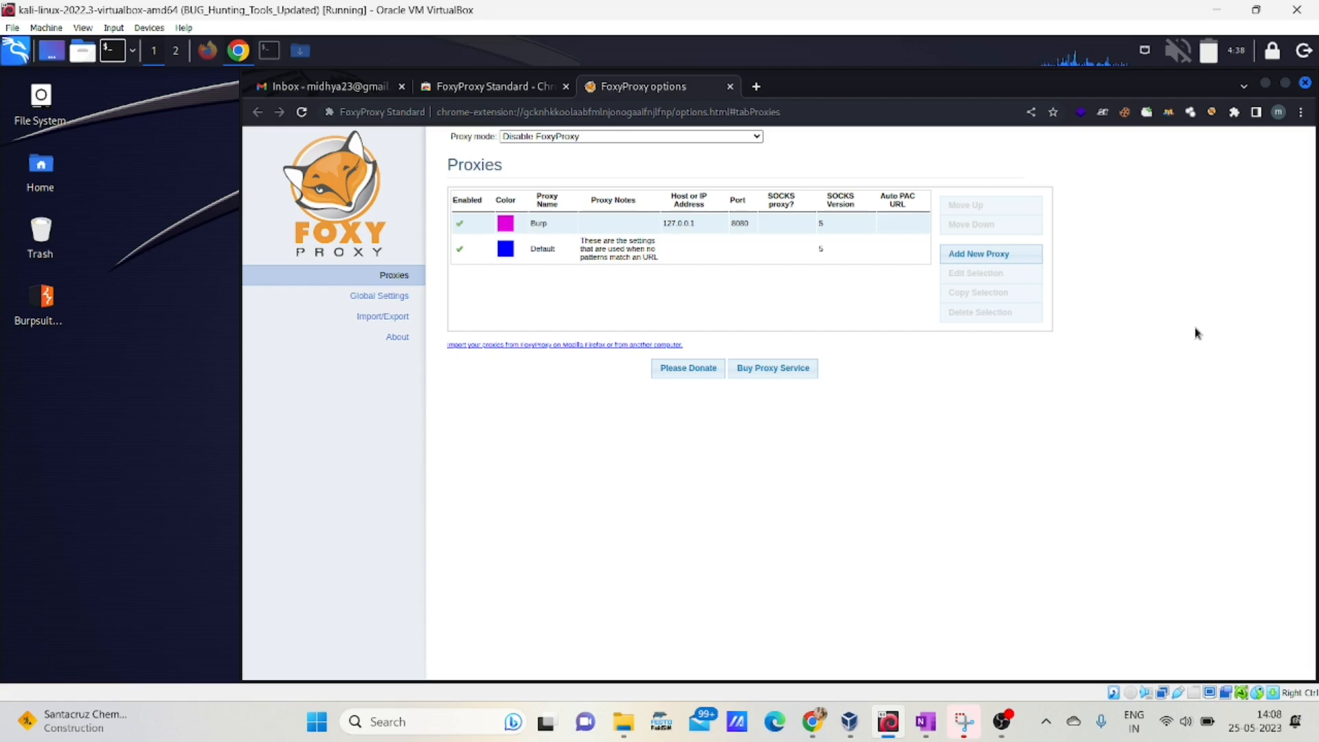
Switch to Firefox, search Google for "foxyproxy extension" and open the FoxyProxy Standard add-on page for Firefox
{"action": "left_click", "coordinate": [208, 53]}
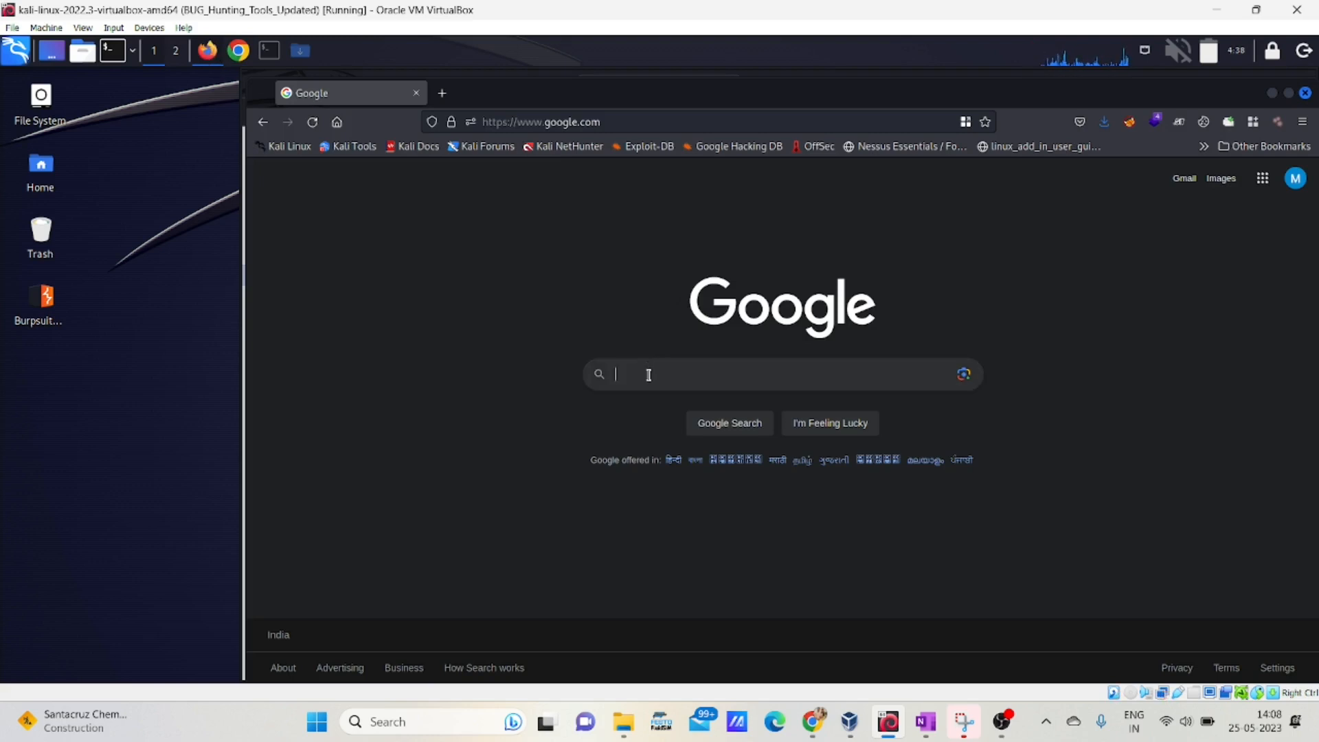
{"action": "left_click", "coordinate": [649, 374]}
{"action": "type", "text": "foxyp"}
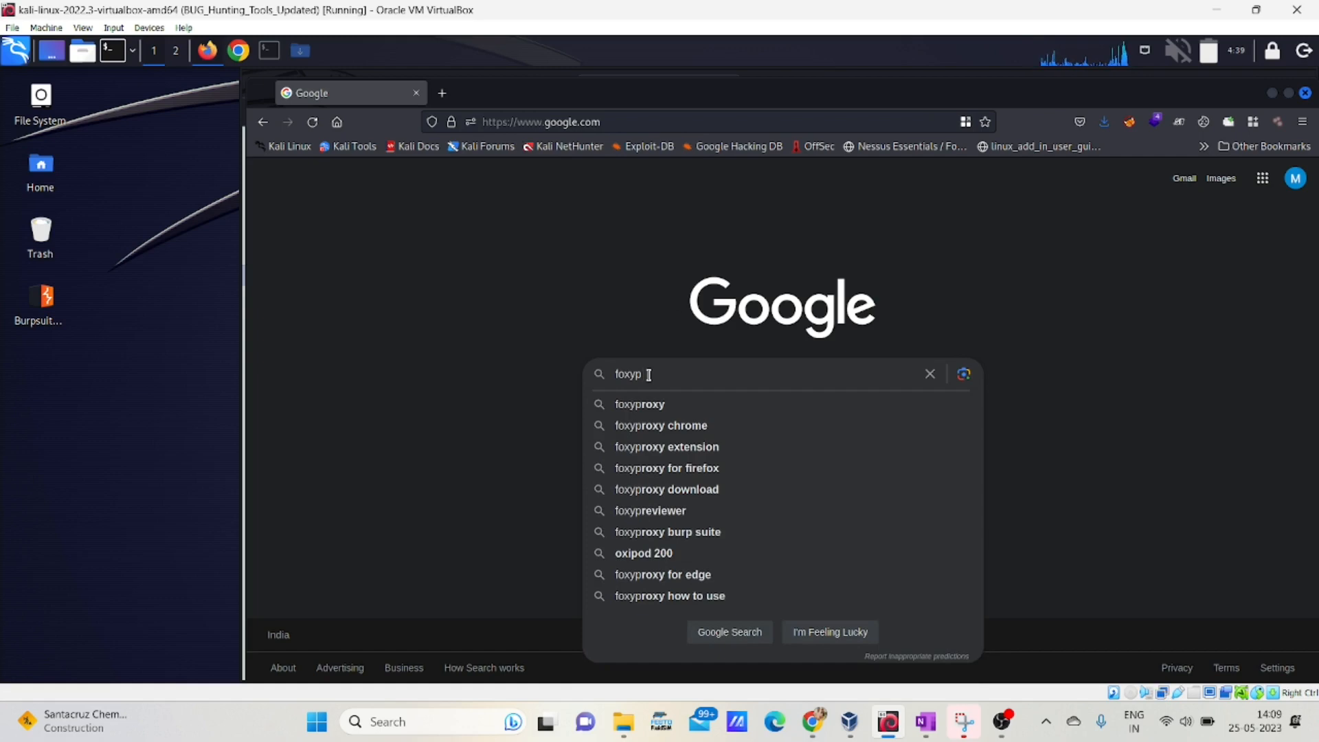
{"action": "type", "text": "roxy"}
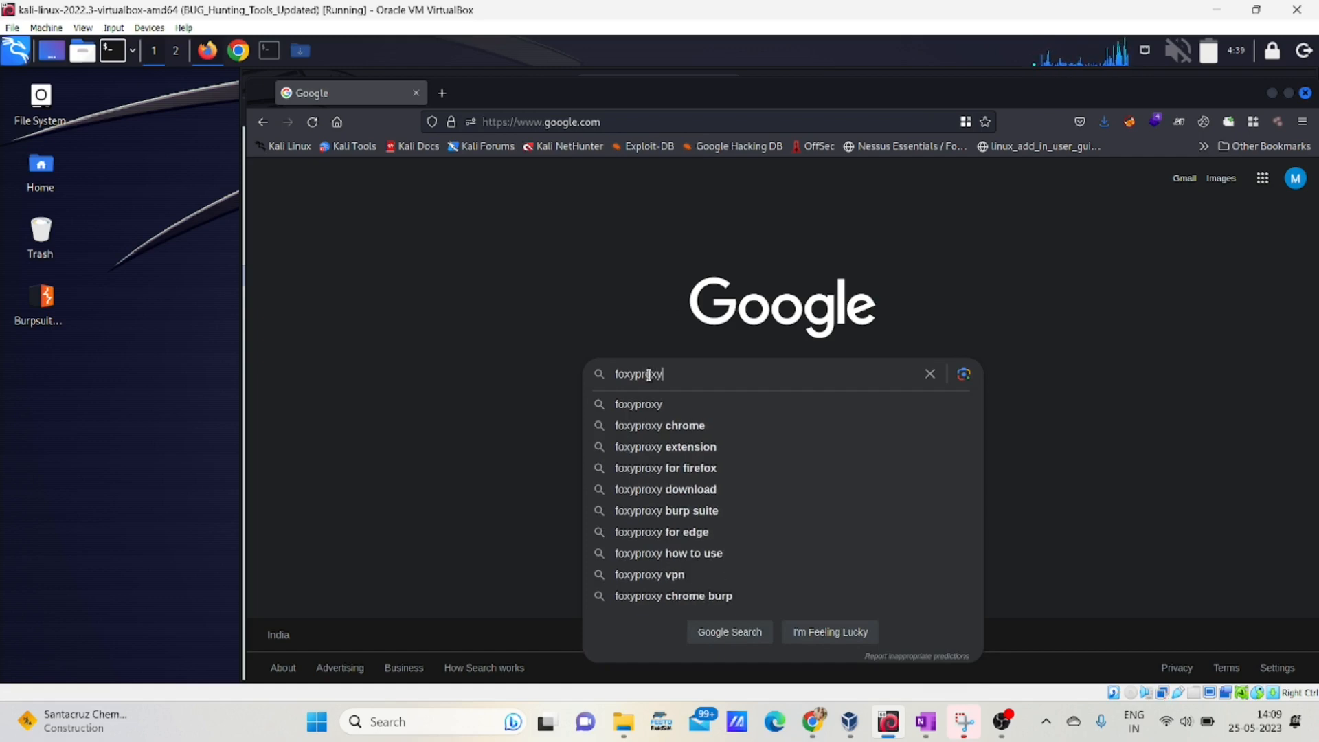
{"action": "left_click", "coordinate": [671, 450]}
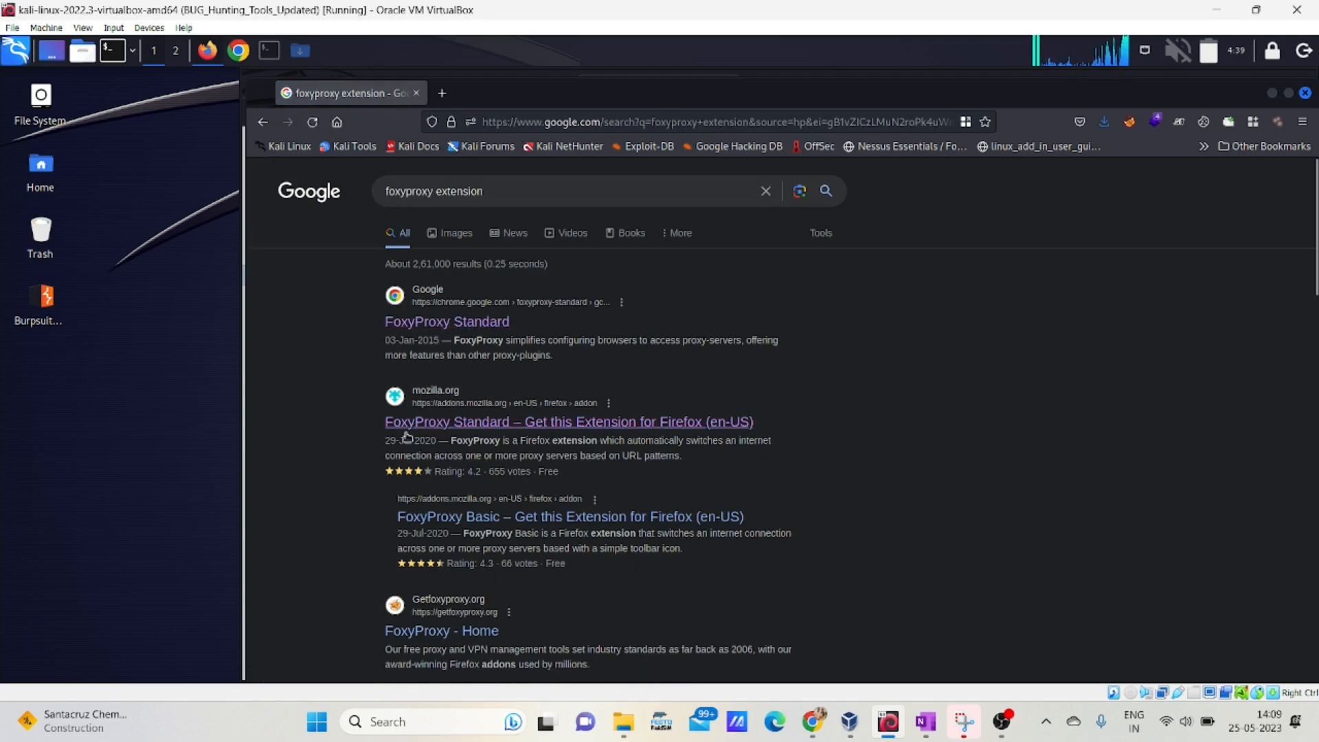
{"action": "left_click", "coordinate": [445, 424]}
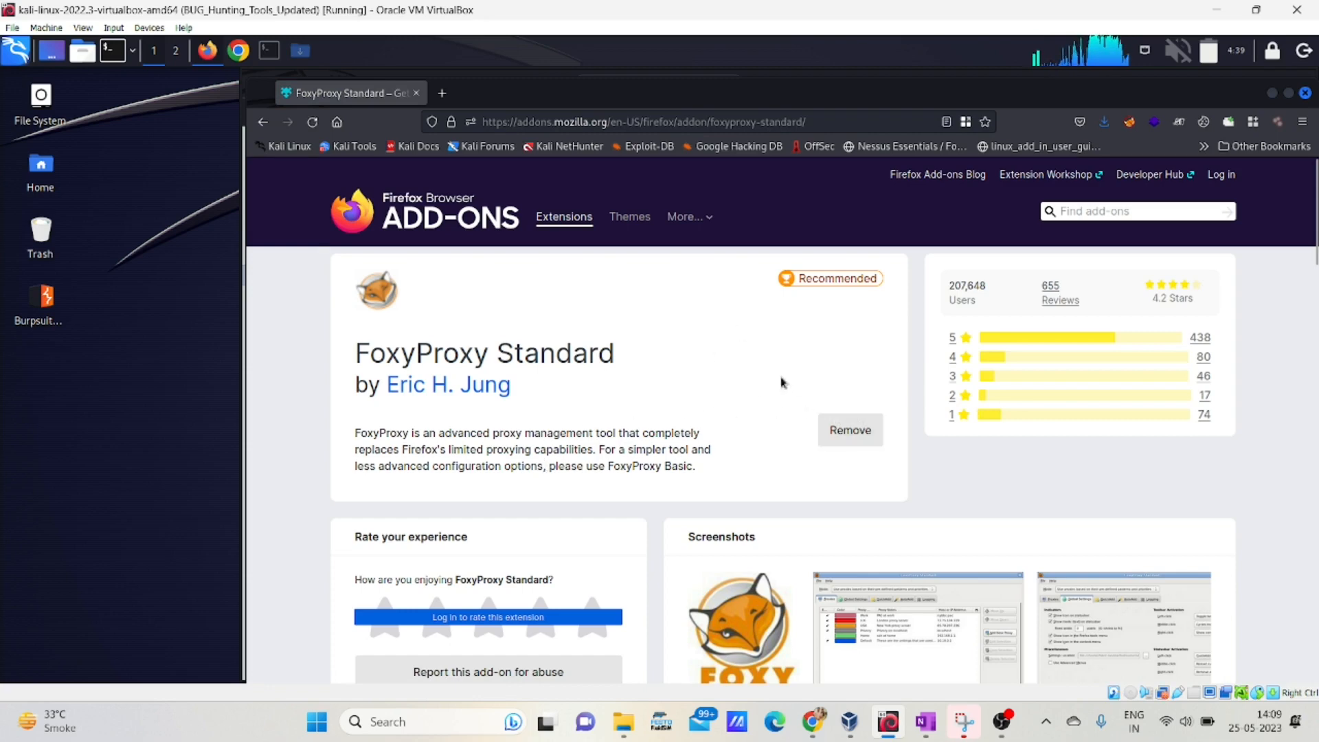
Review the Burp proxy's title, IP address and port in Firefox's FoxyProxy options, and save the entry
{"action": "left_click", "coordinate": [1129, 122]}
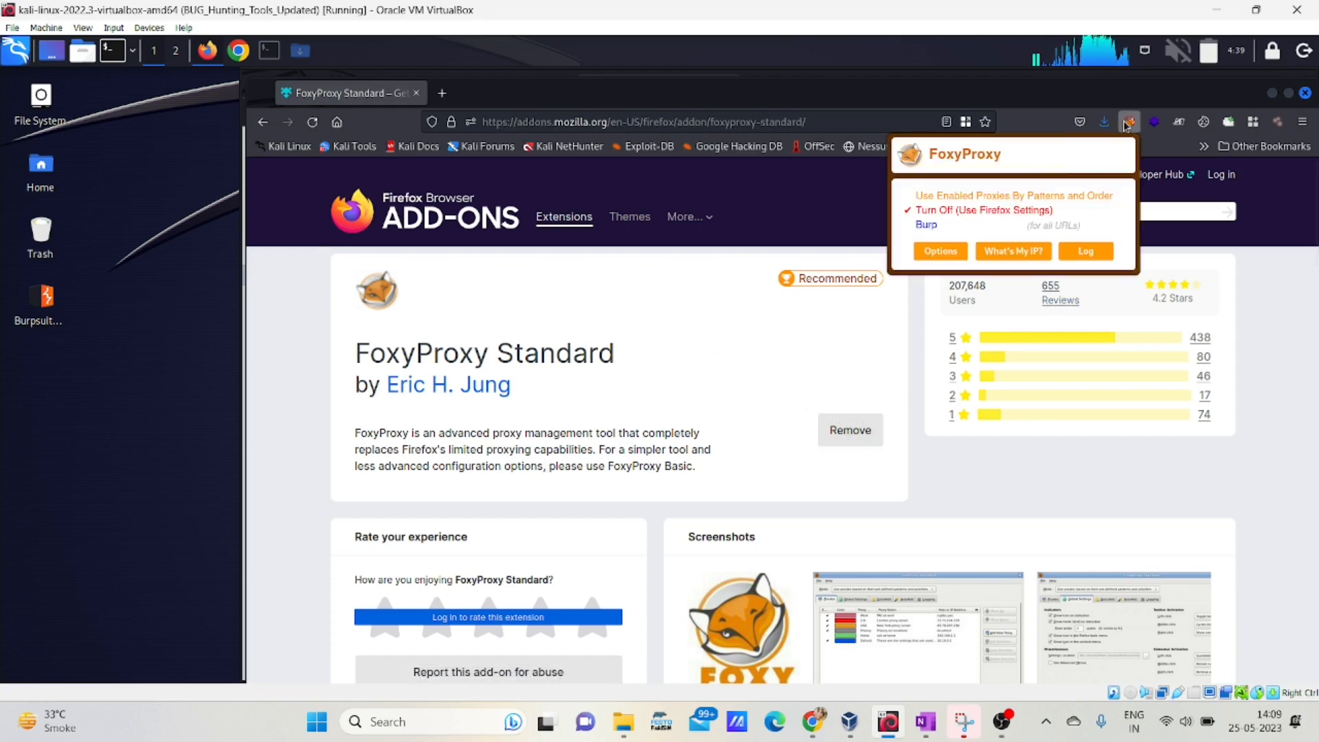
{"action": "left_click", "coordinate": [940, 251]}
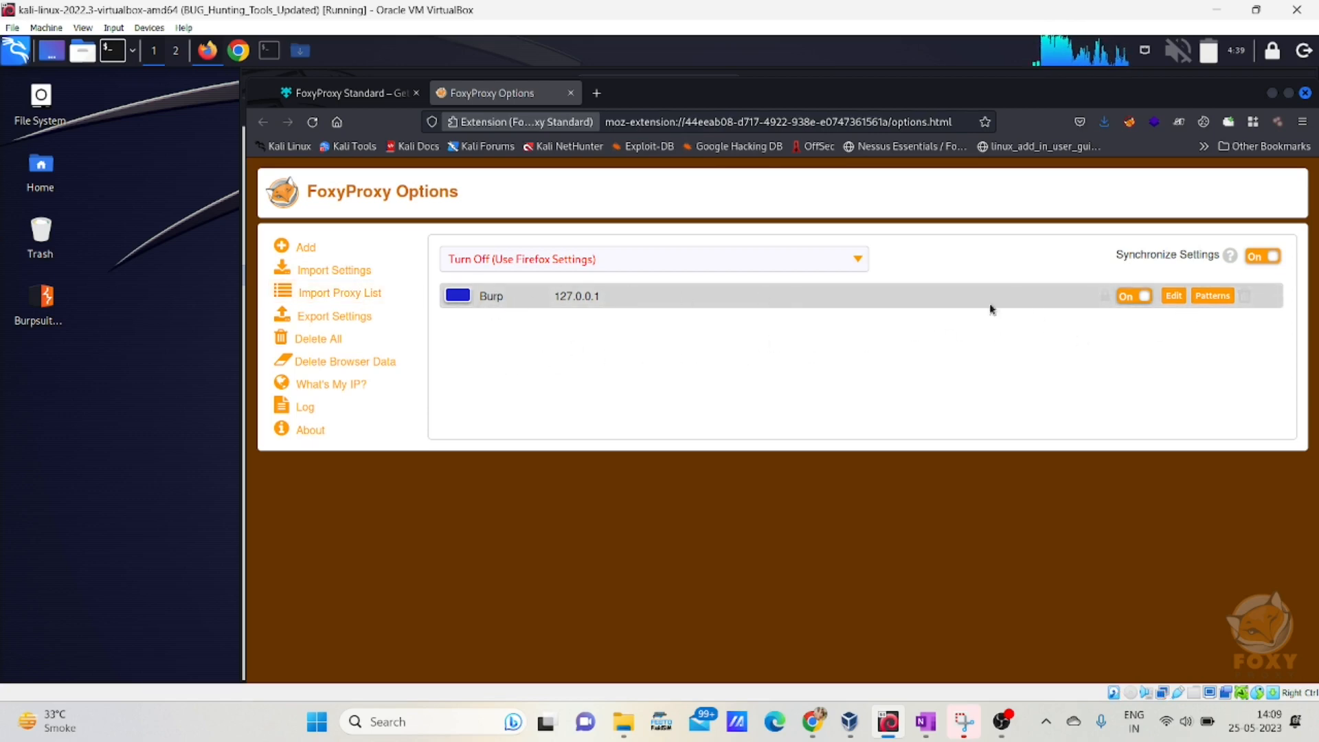
{"action": "left_click", "coordinate": [1173, 296]}
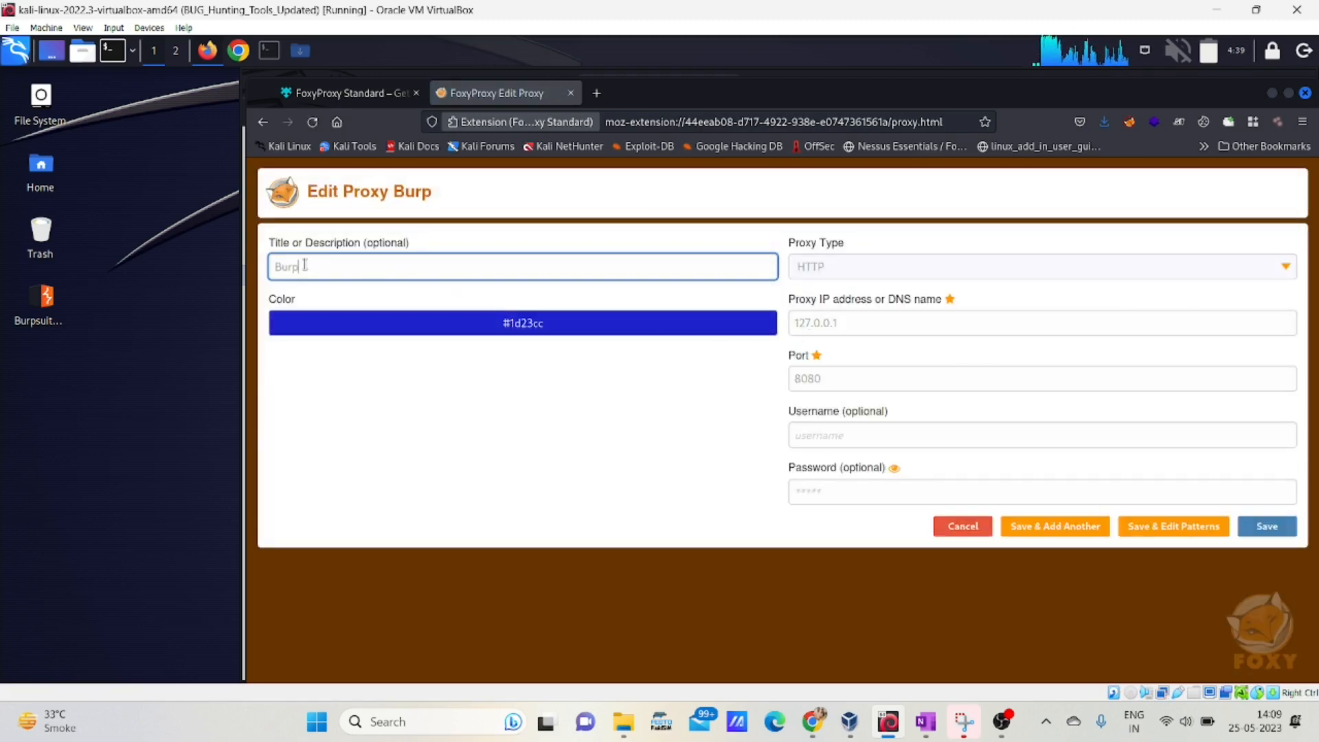
{"action": "left_click_drag", "start_coordinate": [323, 267], "coordinate": [270, 268]}
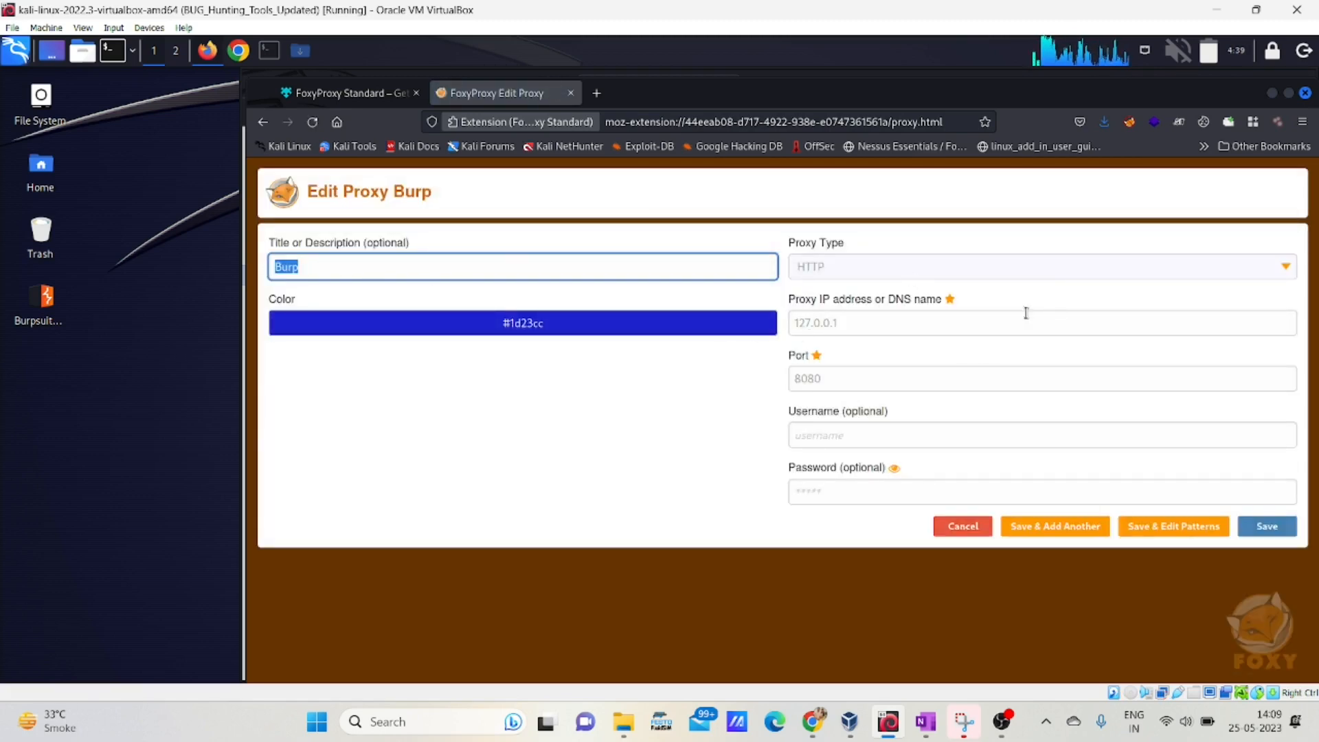
{"action": "left_click", "coordinate": [867, 326]}
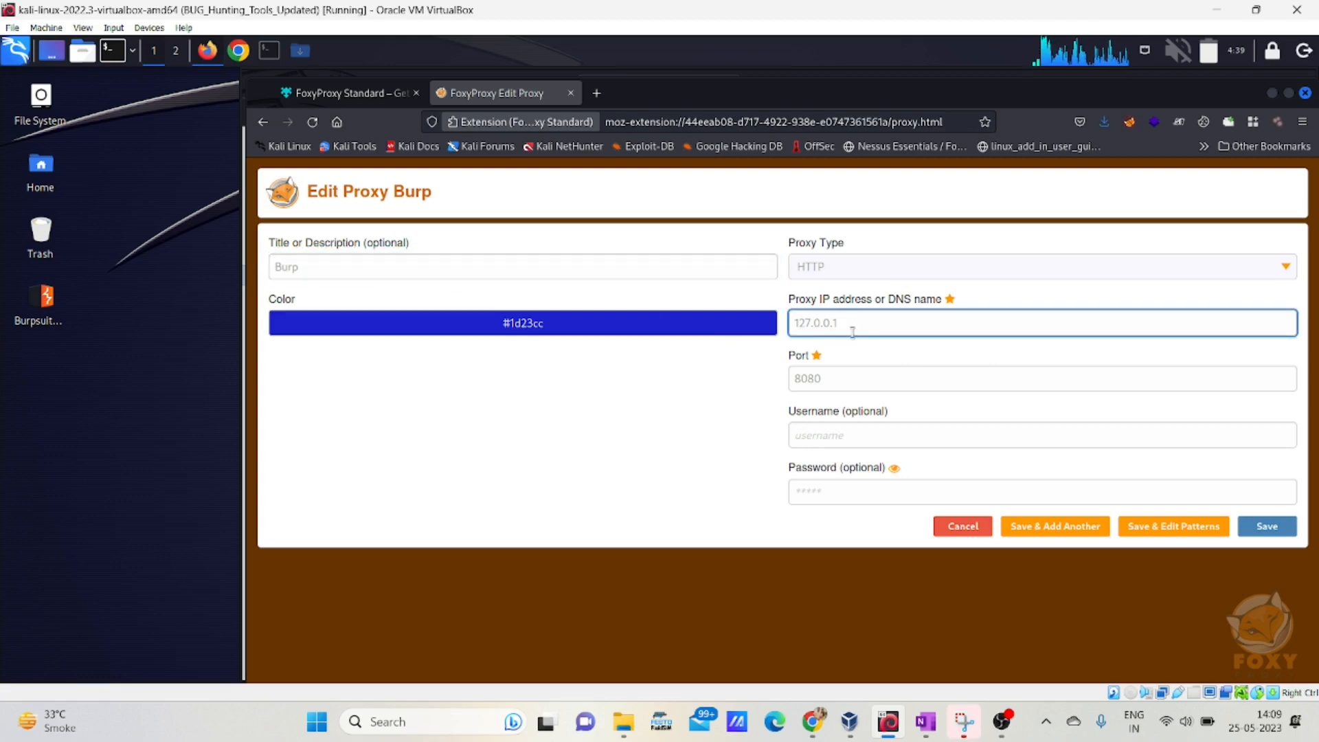
{"action": "left_click", "coordinate": [841, 377]}
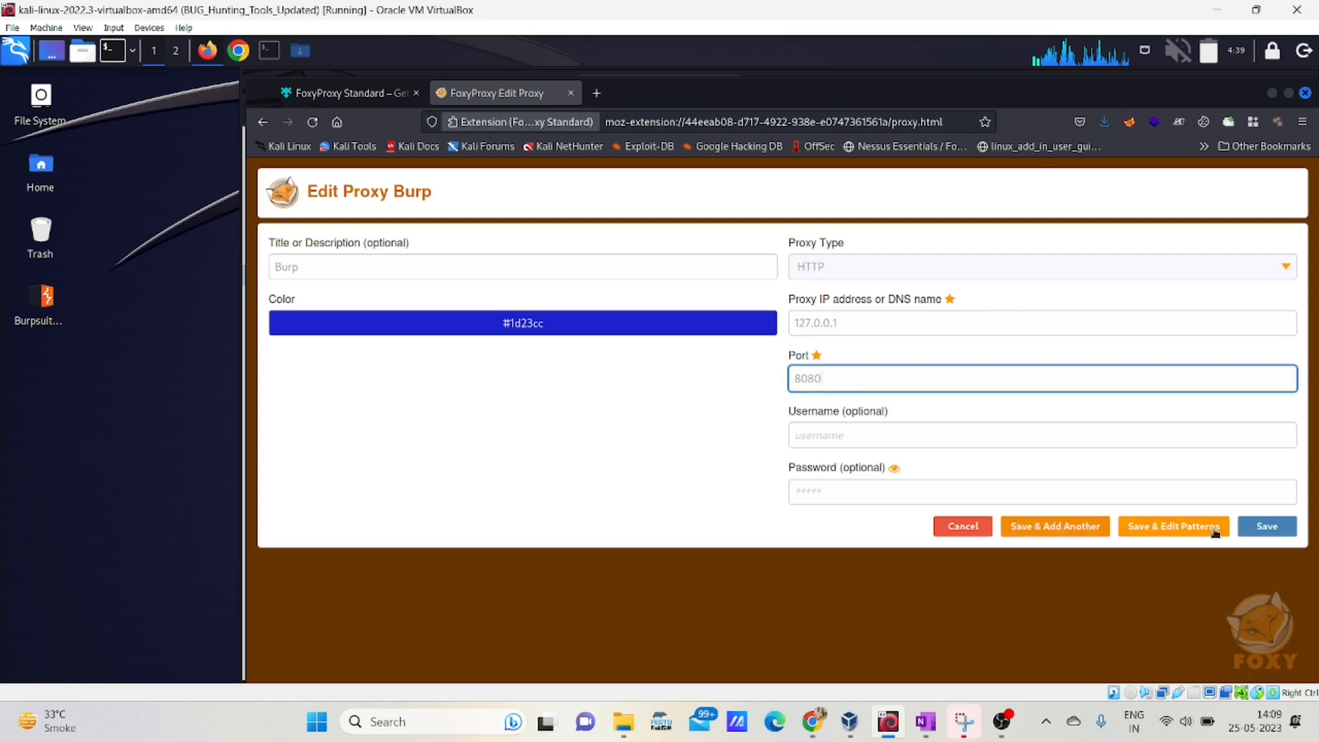
{"action": "left_click", "coordinate": [1267, 527]}
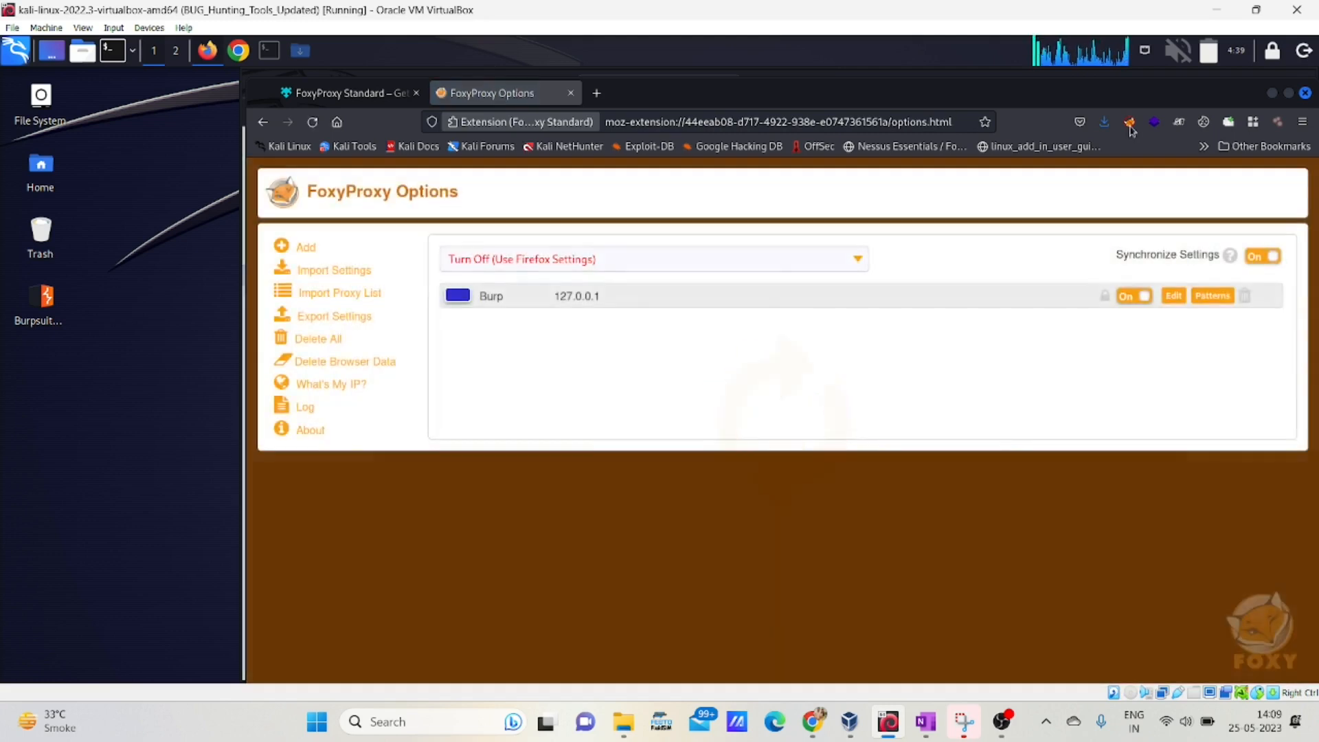
Set FoxyProxy to use the Burp proxy for all URLs in Firefox, then do the same in Chrome
{"action": "left_click", "coordinate": [1129, 122]}
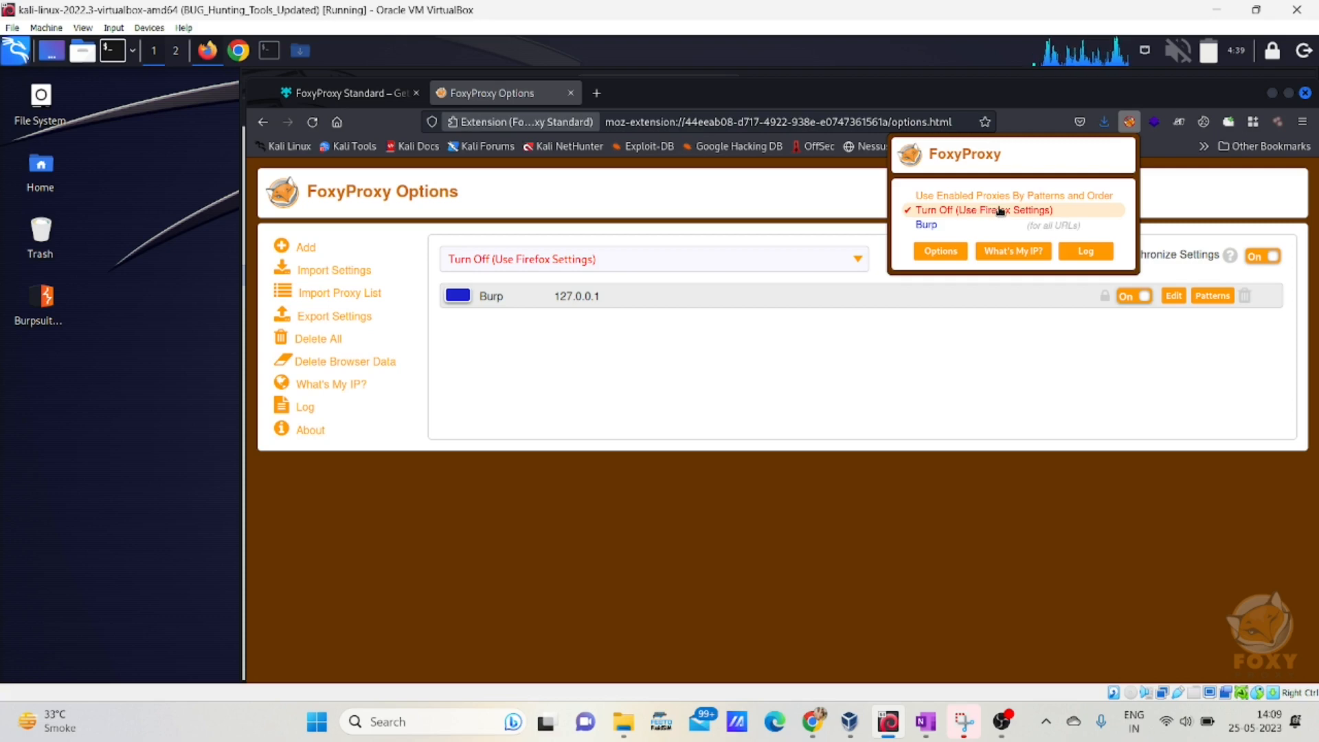
{"action": "left_click", "coordinate": [928, 225]}
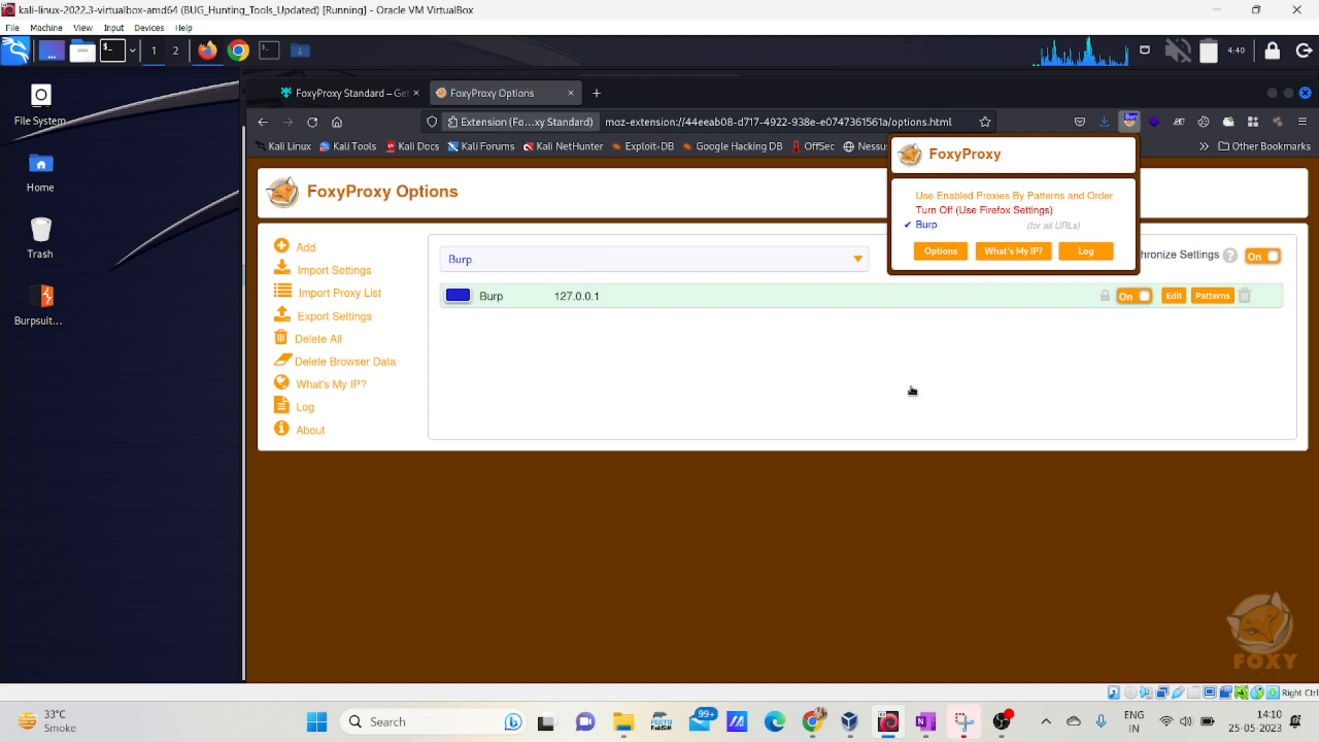
{"action": "left_click", "coordinate": [240, 54]}
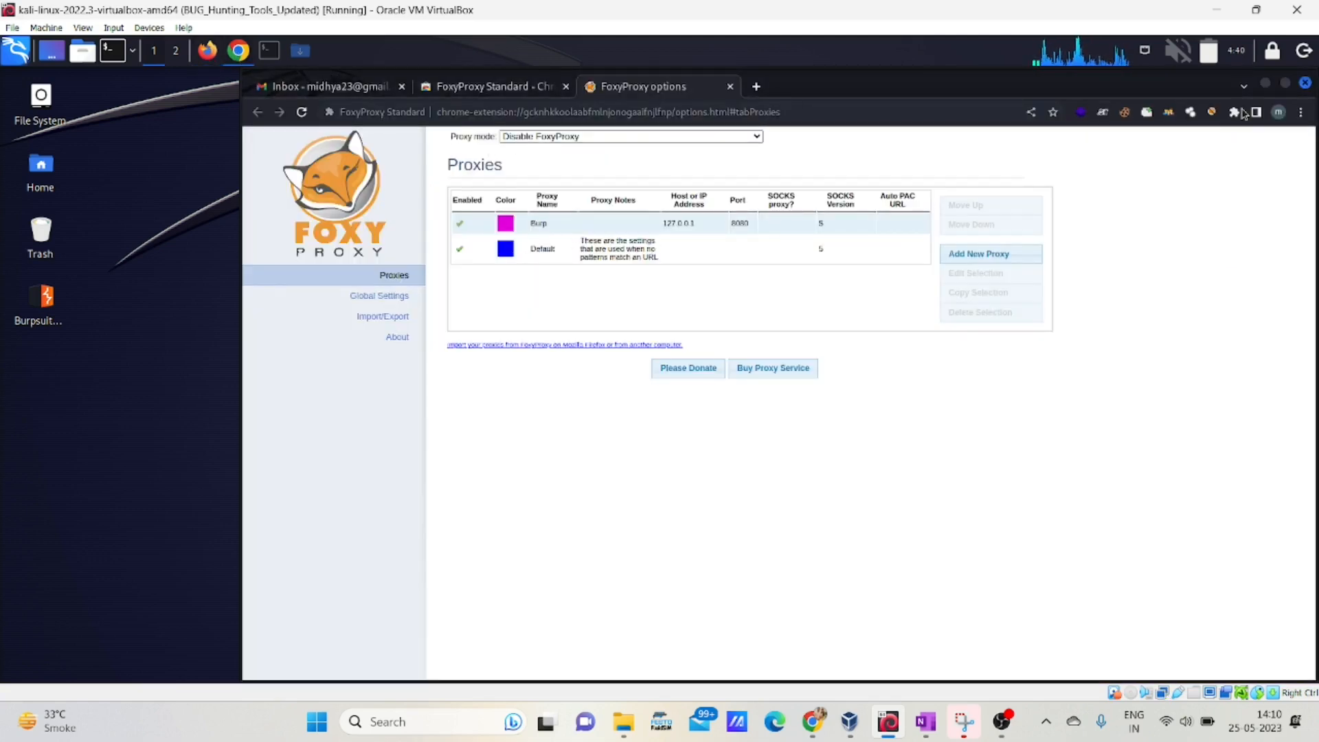
{"action": "left_click", "coordinate": [1215, 112]}
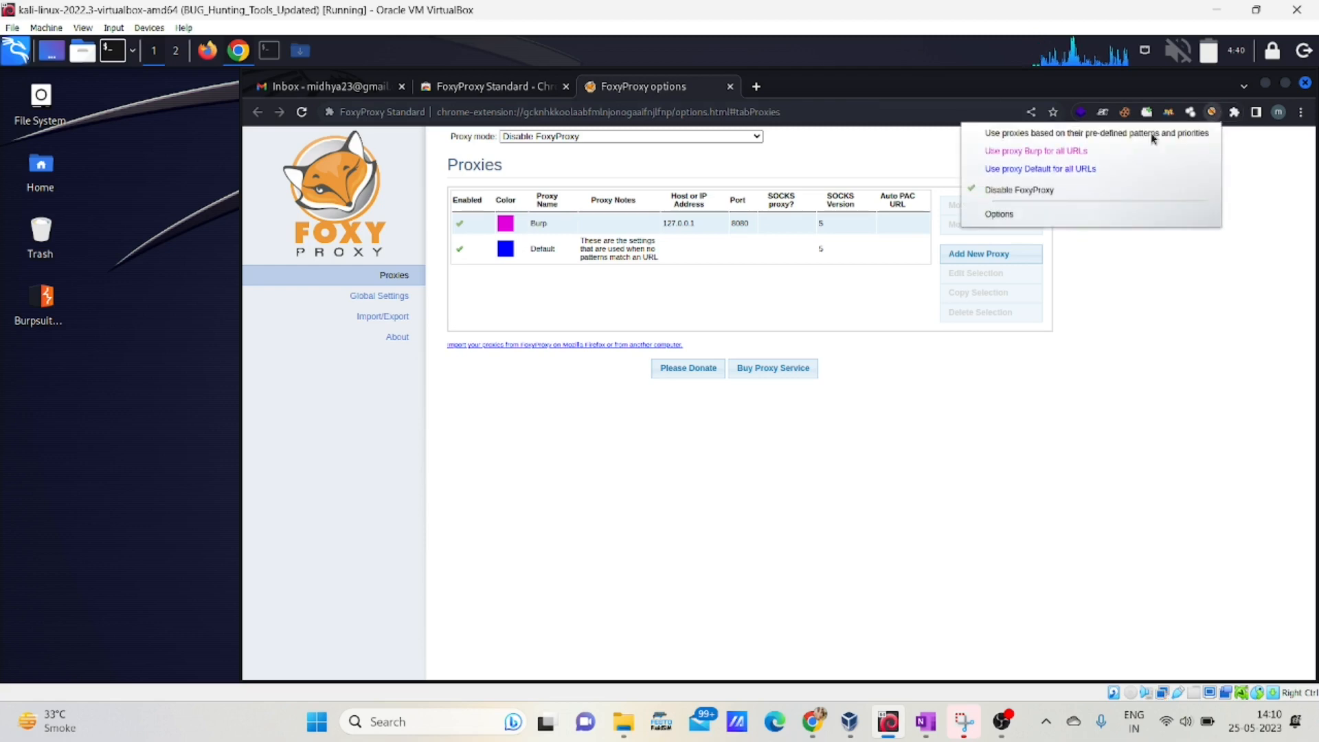
{"action": "left_click", "coordinate": [1017, 153]}
Launch Burp Suite with a temporary project and the Burp defaults, and open its proxy intercept view
{"action": "double_click", "coordinate": [49, 306]}
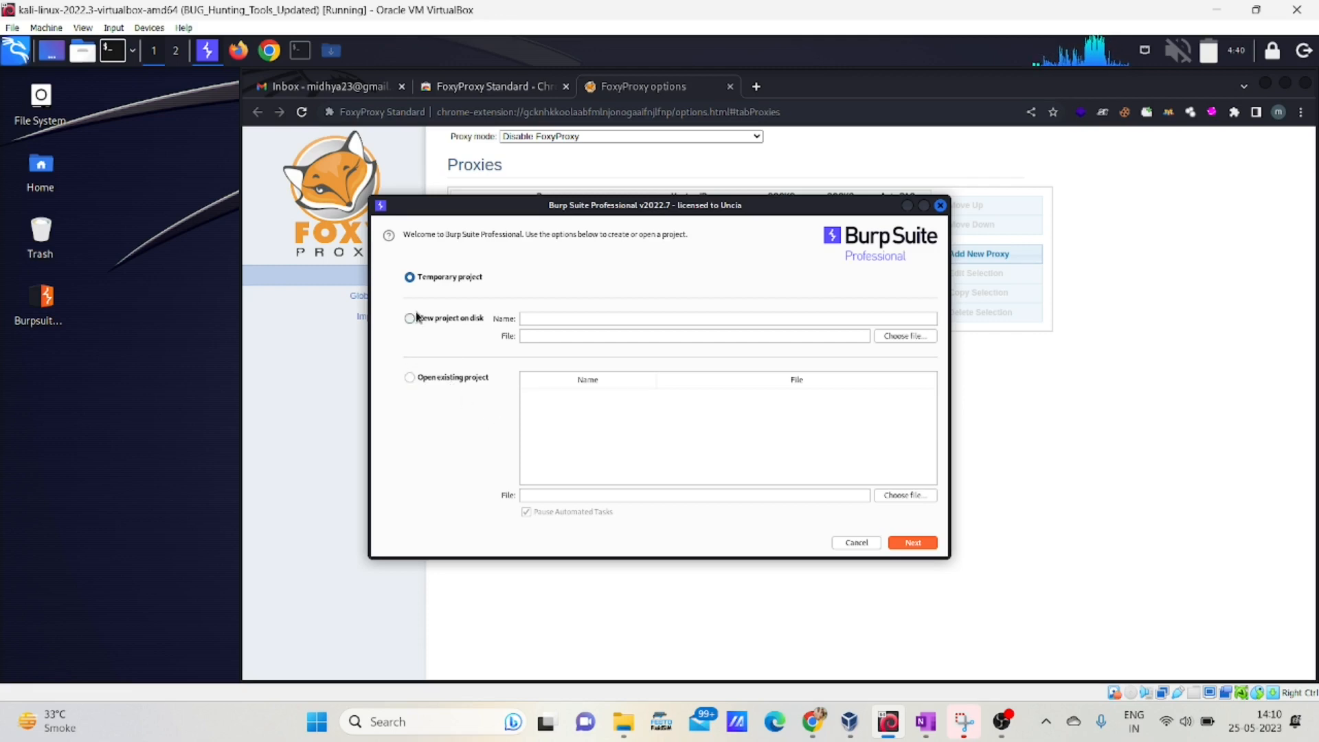
{"action": "left_click", "coordinate": [410, 377]}
{"action": "left_click", "coordinate": [412, 319]}
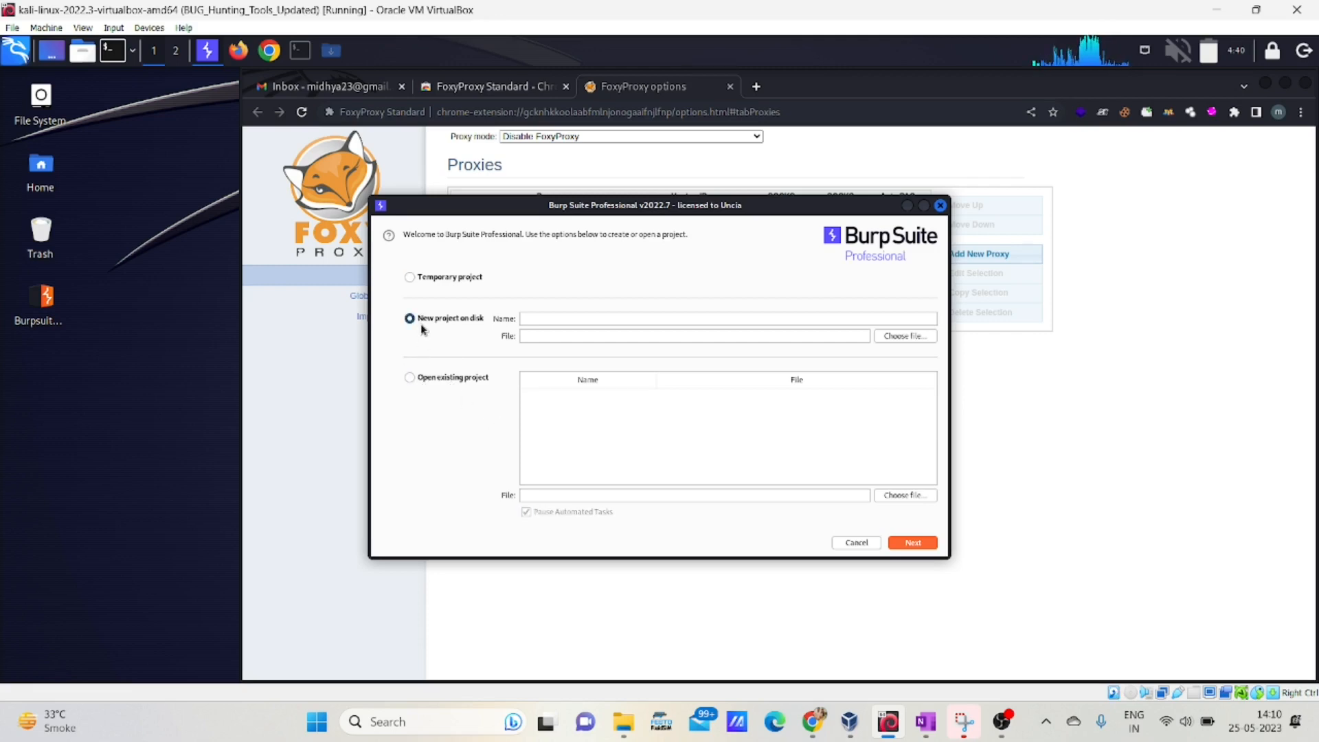
{"action": "left_click", "coordinate": [434, 280]}
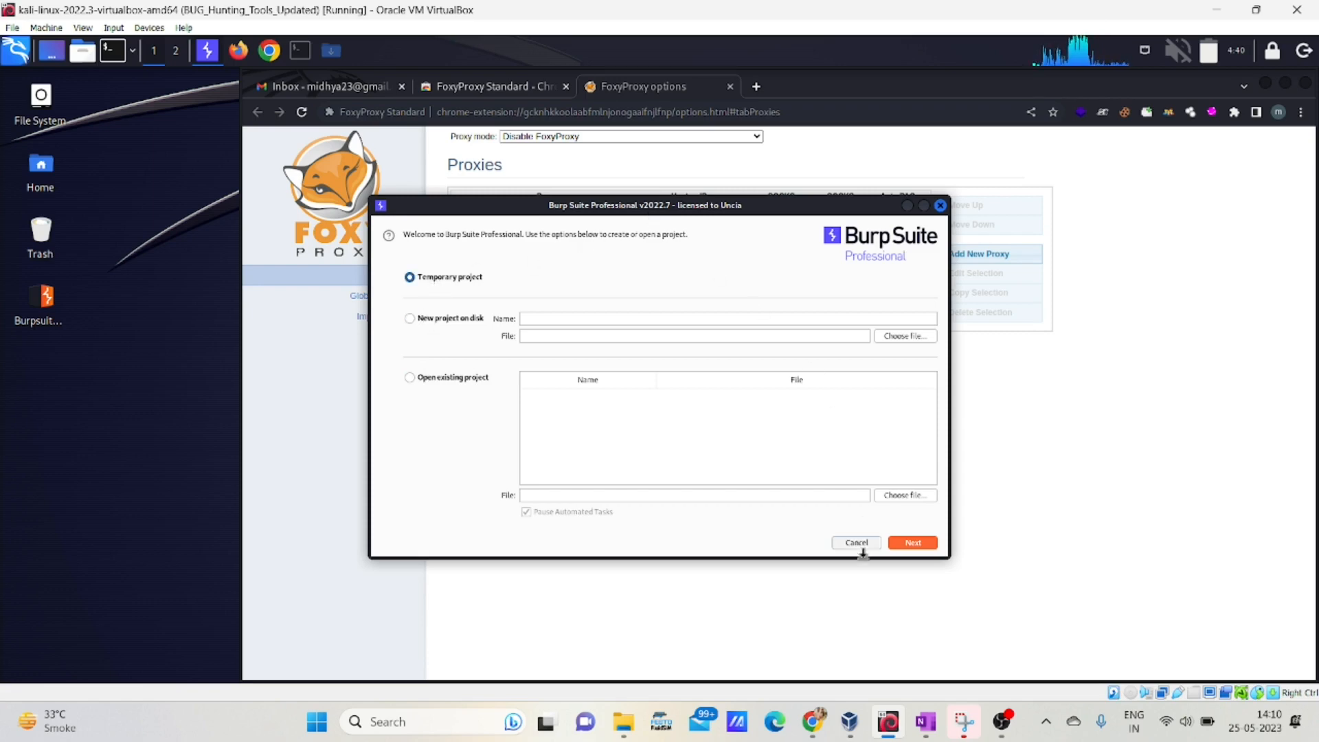
{"action": "left_click", "coordinate": [921, 544]}
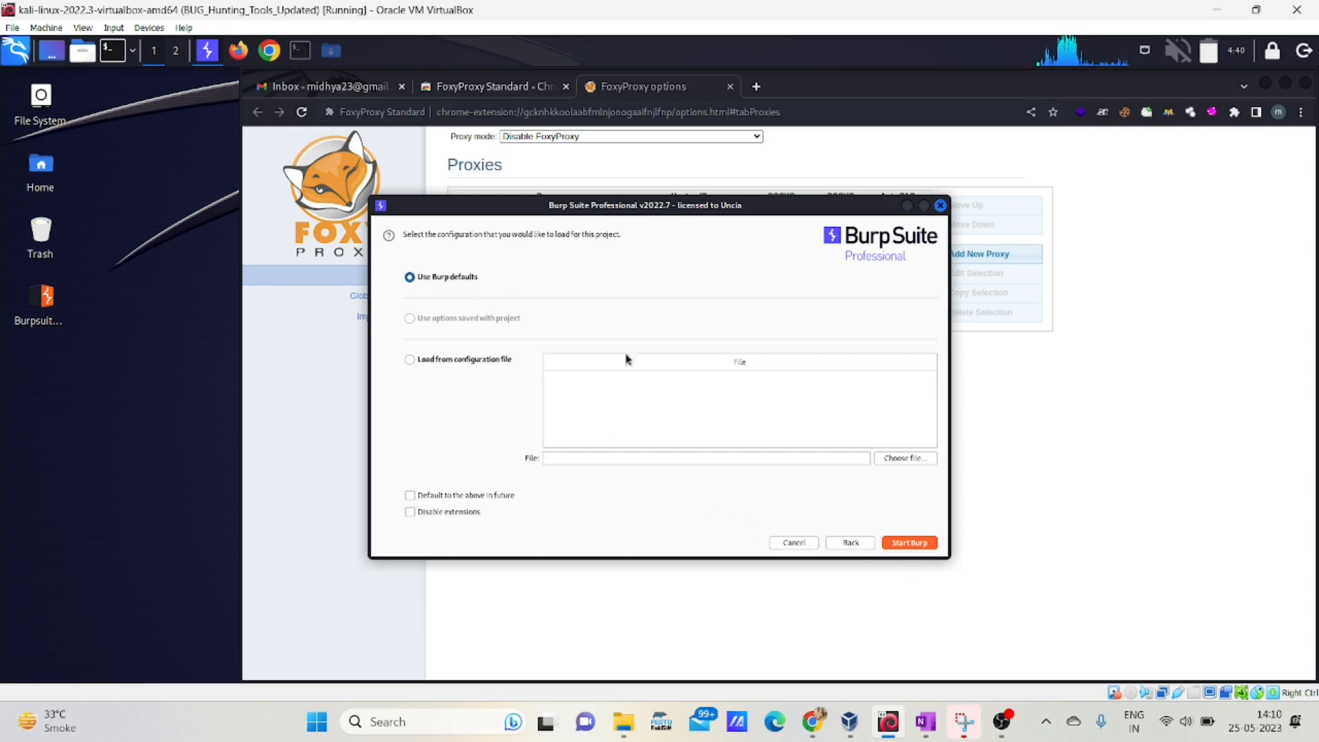
{"action": "left_click", "coordinate": [903, 544]}
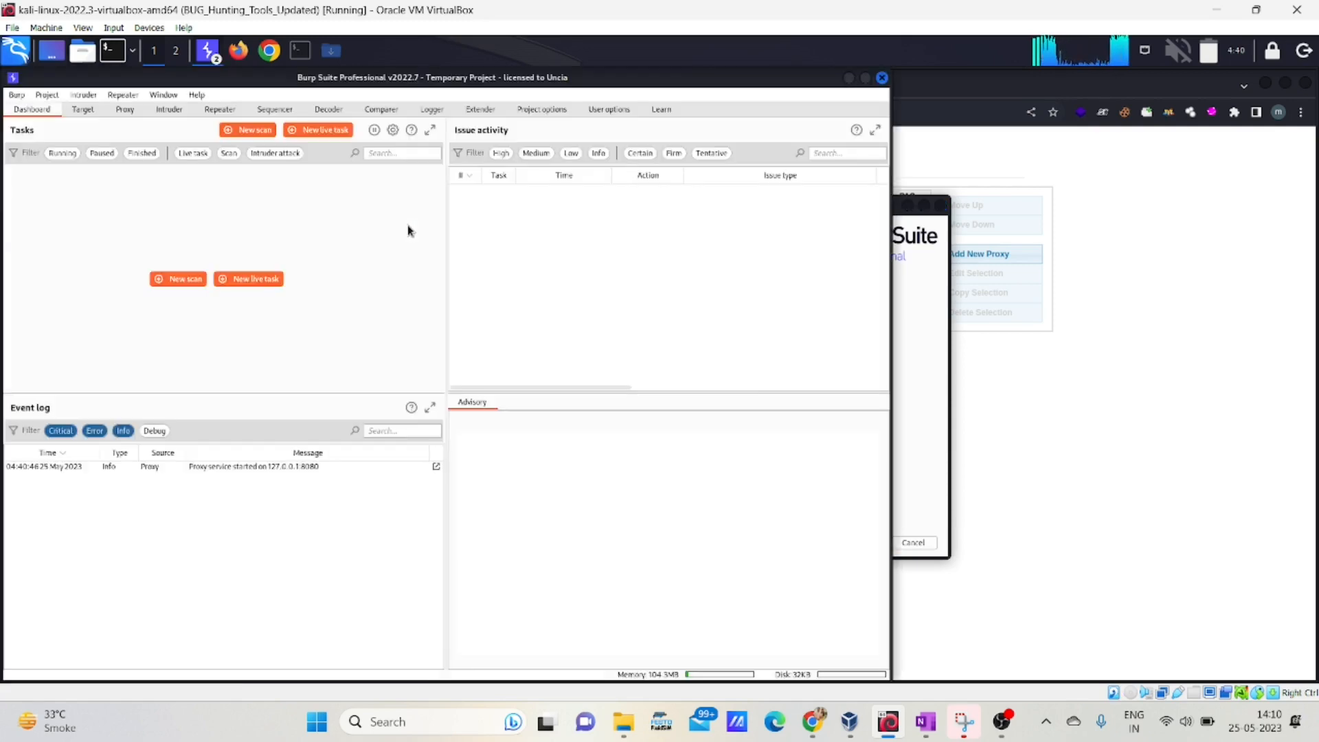
{"action": "left_click", "coordinate": [124, 111]}
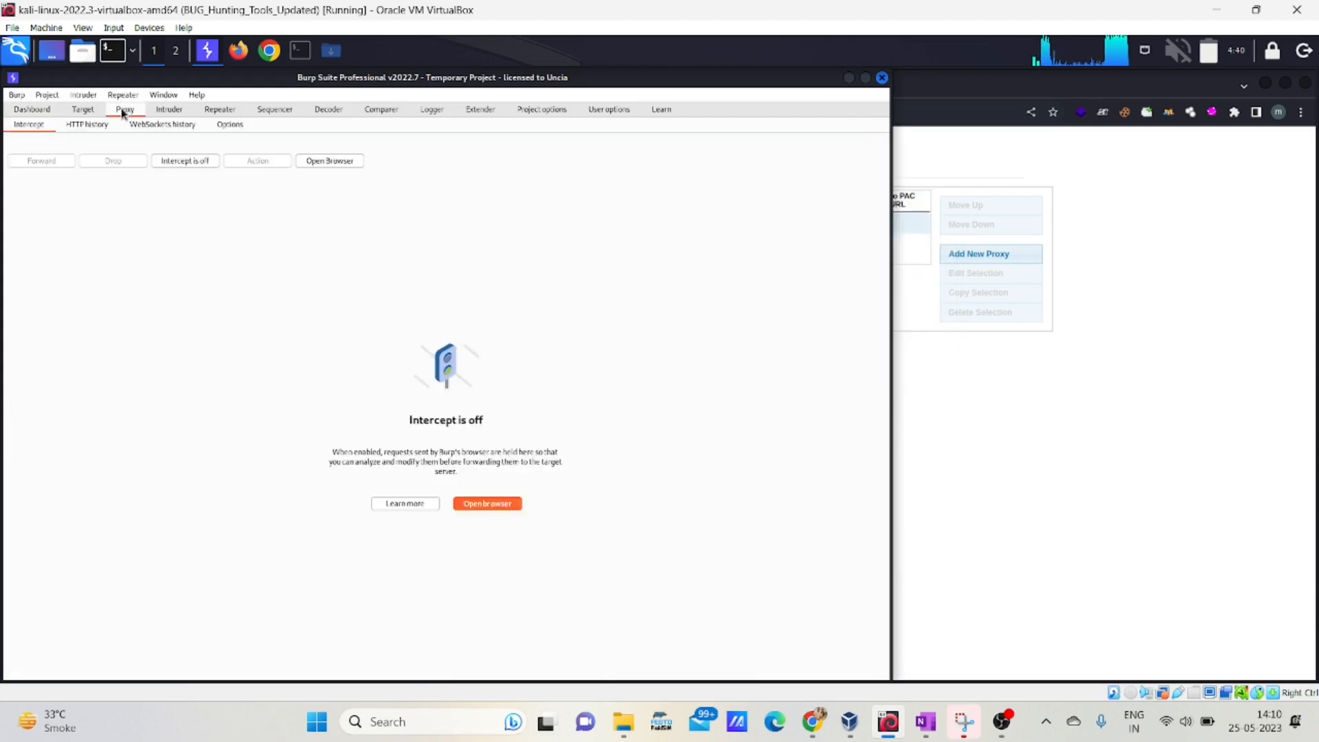
Review Burp's proxy listener options, including the binding, certificate, TLS protocol and HTTP settings for a new listener, and close them without adding one
{"action": "left_click", "coordinate": [231, 126]}
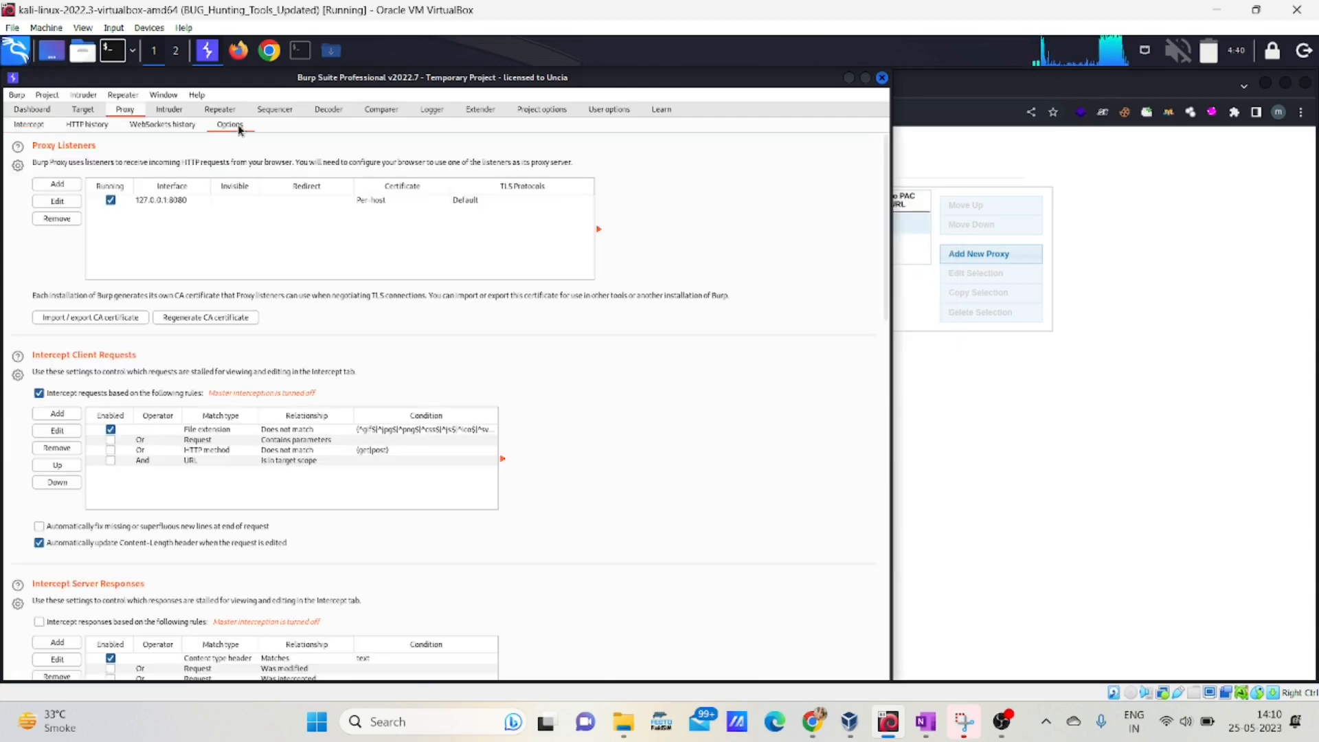
{"action": "left_click", "coordinate": [58, 185]}
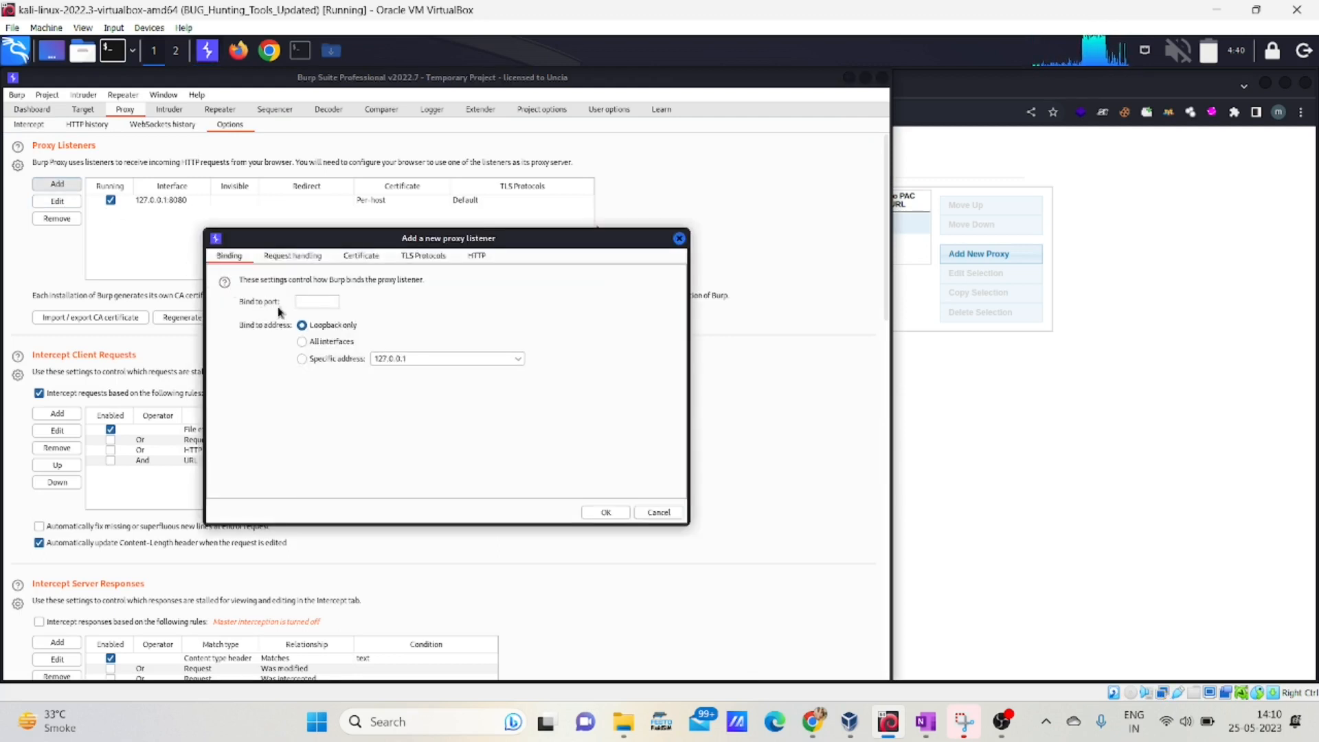
{"action": "left_click", "coordinate": [316, 304]}
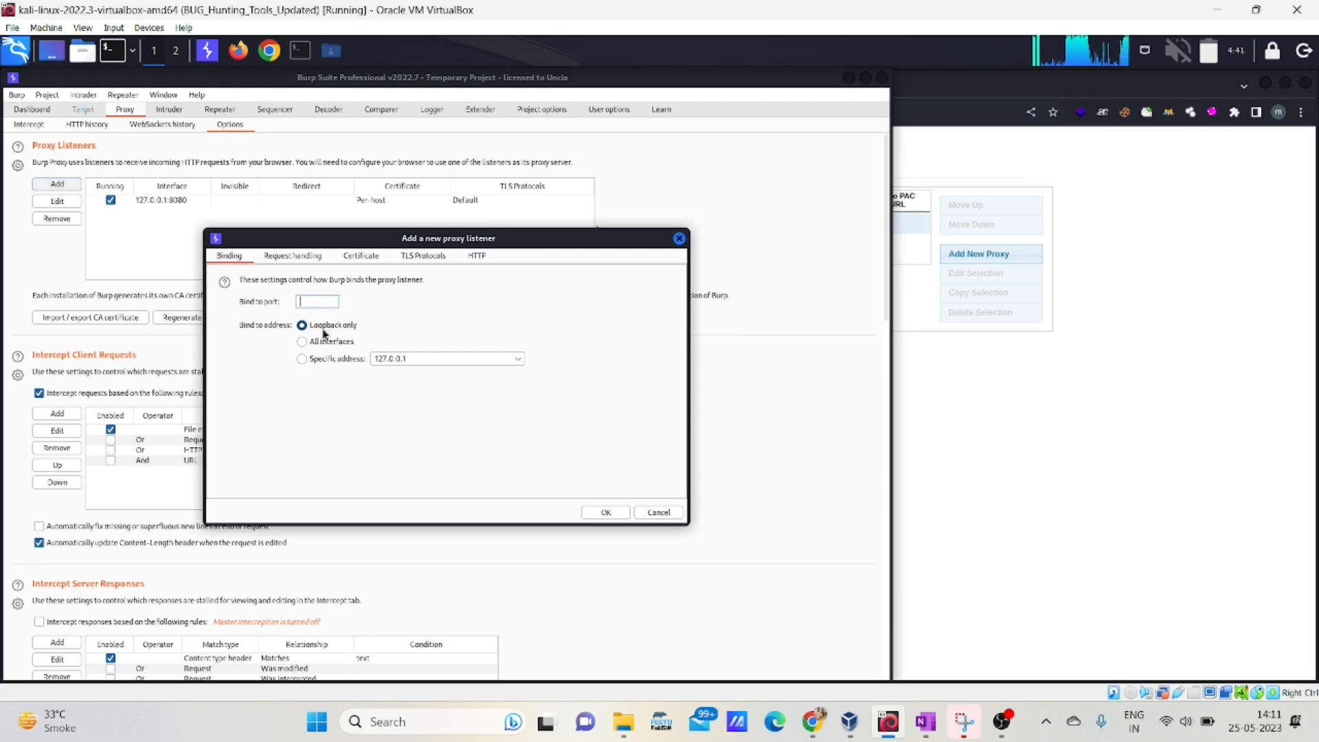
{"action": "left_click", "coordinate": [296, 258]}
{"action": "left_click", "coordinate": [379, 259]}
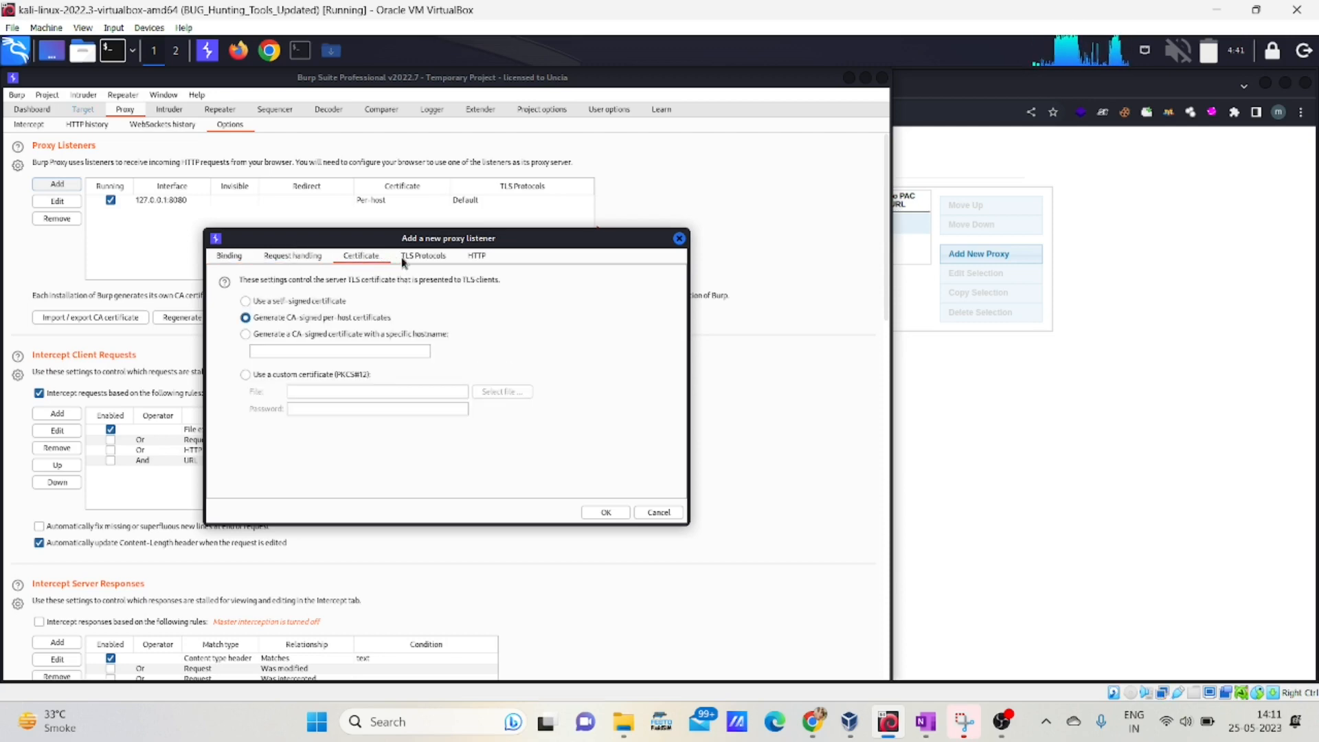
{"action": "left_click", "coordinate": [404, 260]}
{"action": "left_click", "coordinate": [475, 260]}
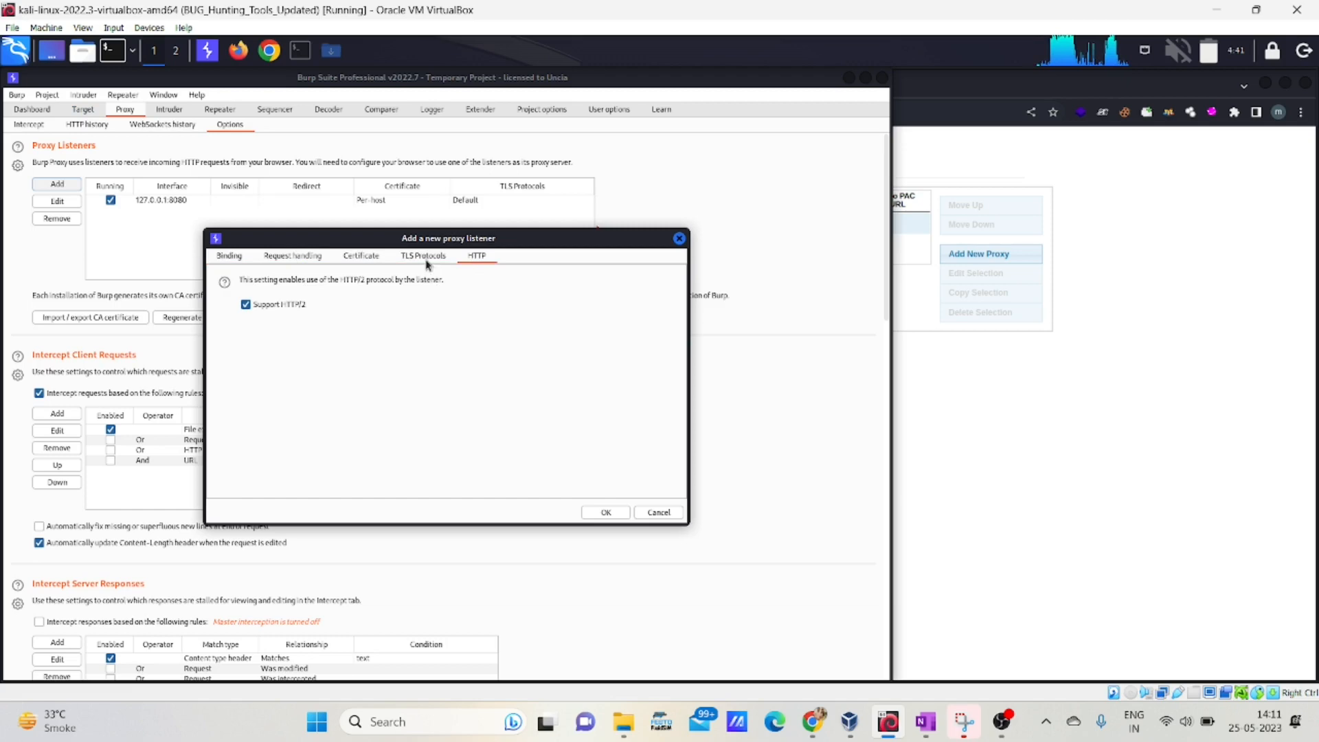
{"action": "left_click", "coordinate": [367, 254]}
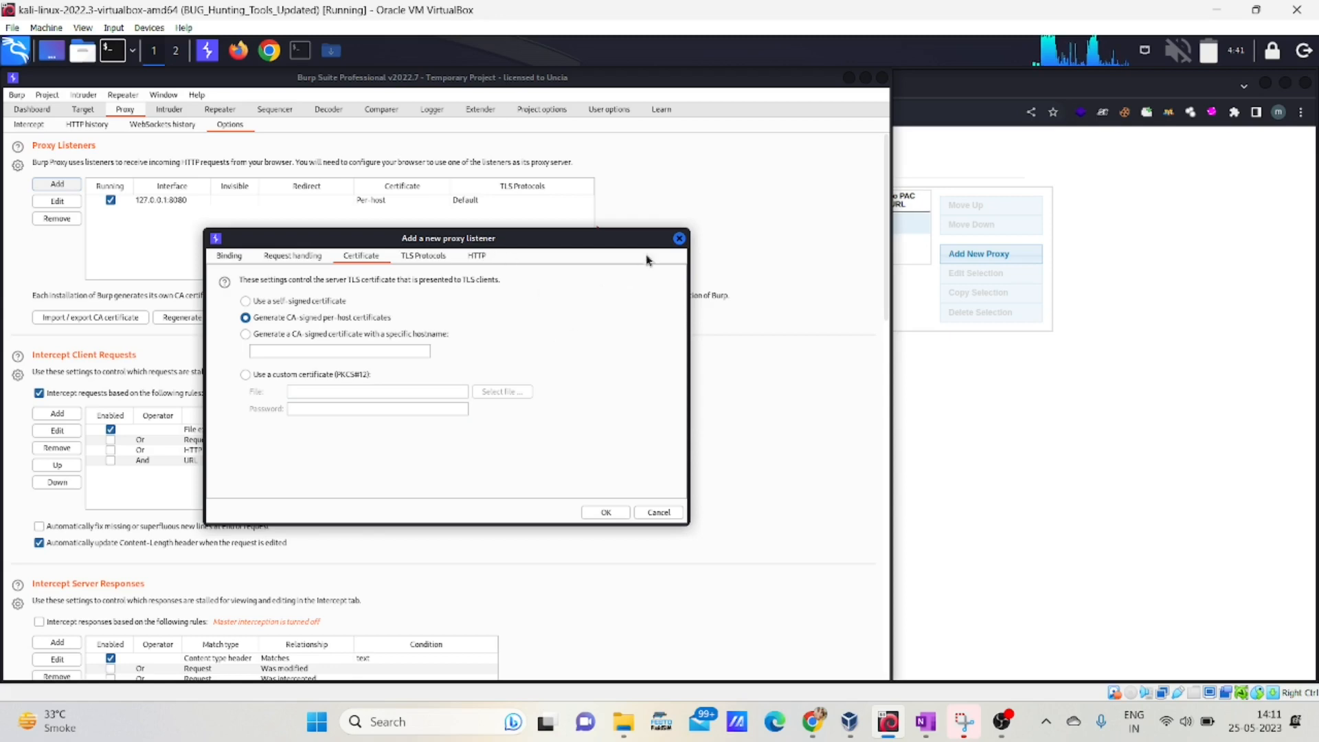
{"action": "left_click", "coordinate": [678, 240]}
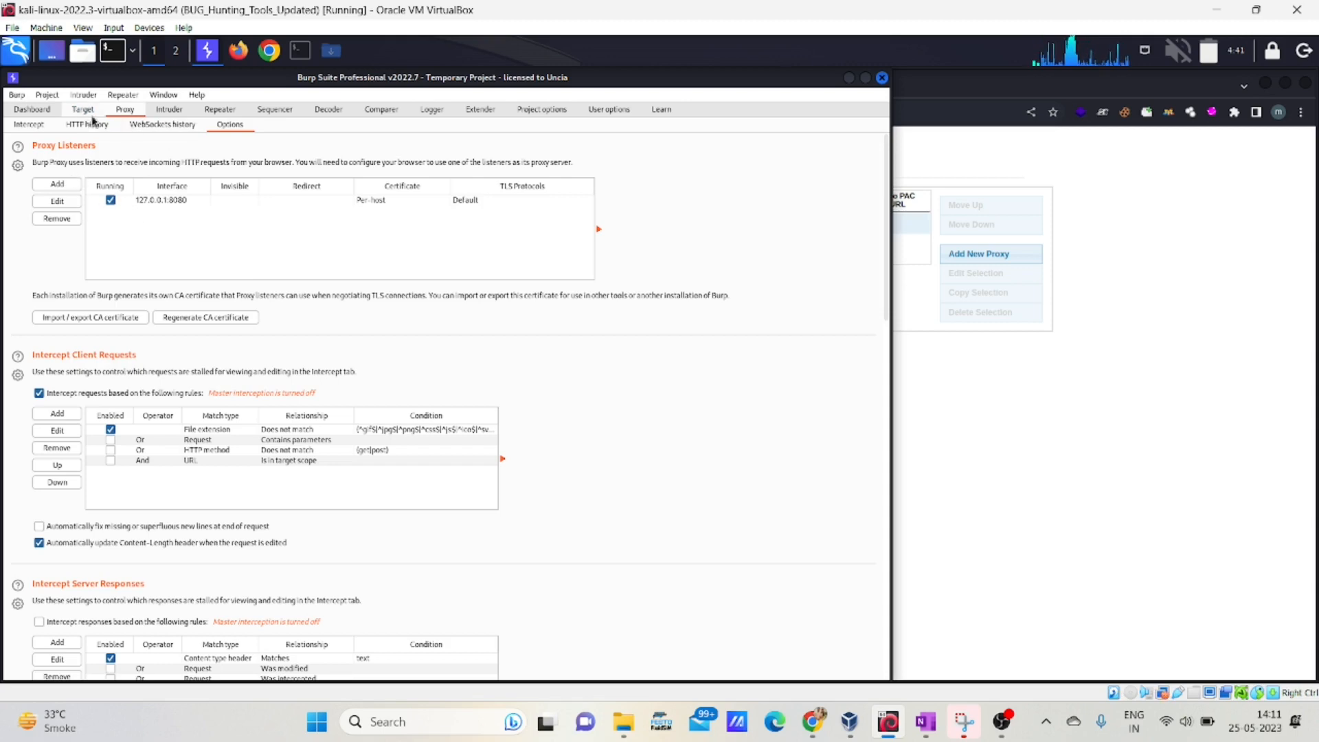
Switch to Chrome and check which proxy FoxyProxy is using for all URLs
{"action": "left_click", "coordinate": [267, 50]}
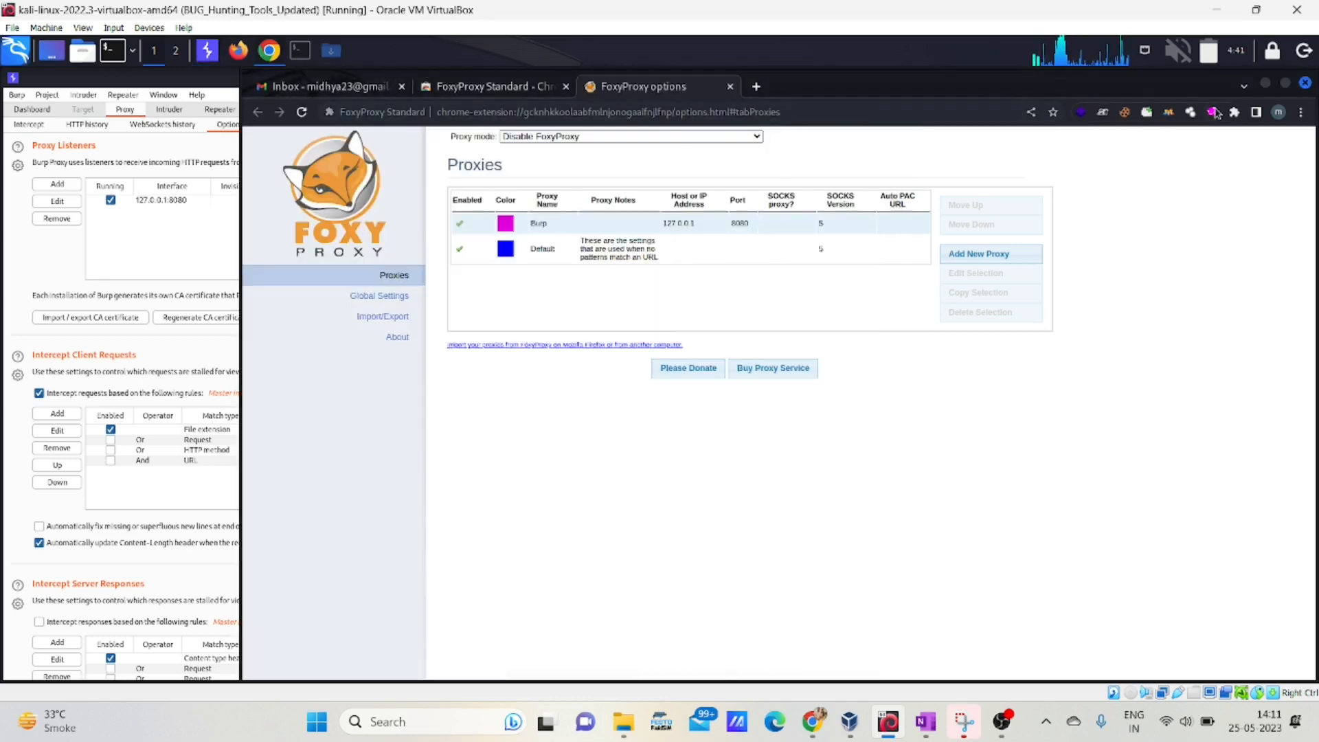
{"action": "left_click", "coordinate": [1214, 112]}
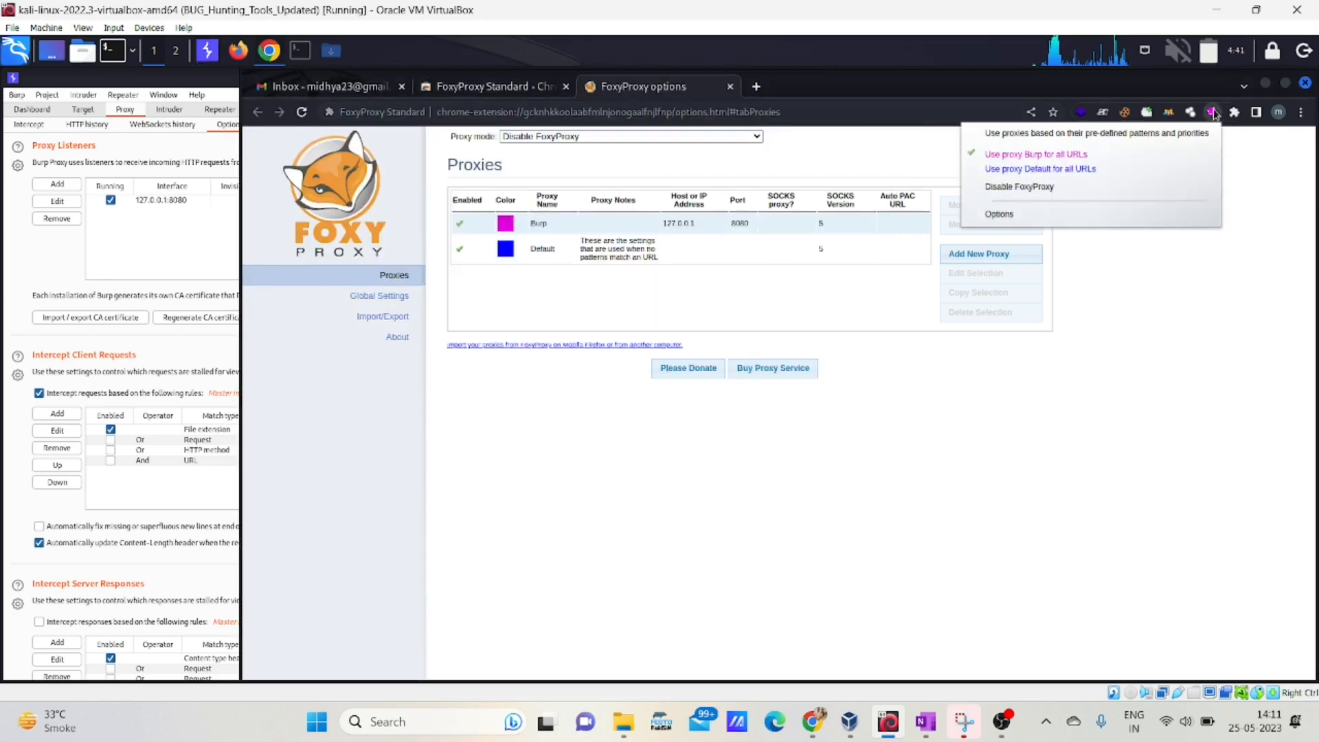
{"action": "left_click", "coordinate": [1215, 113]}
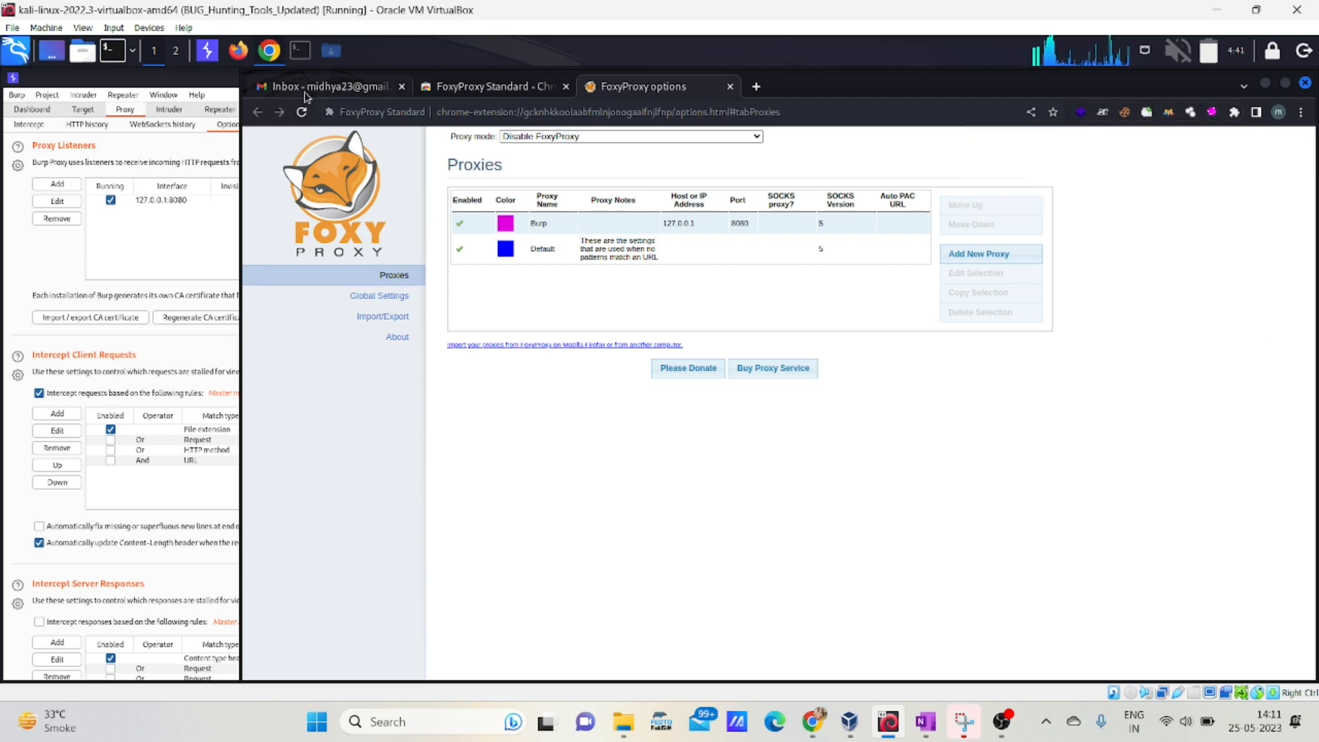
Turn on interception in Burp Suite's proxy and reload the Gmail inbox in Chrome to capture its requests
{"action": "left_click", "coordinate": [124, 112]}
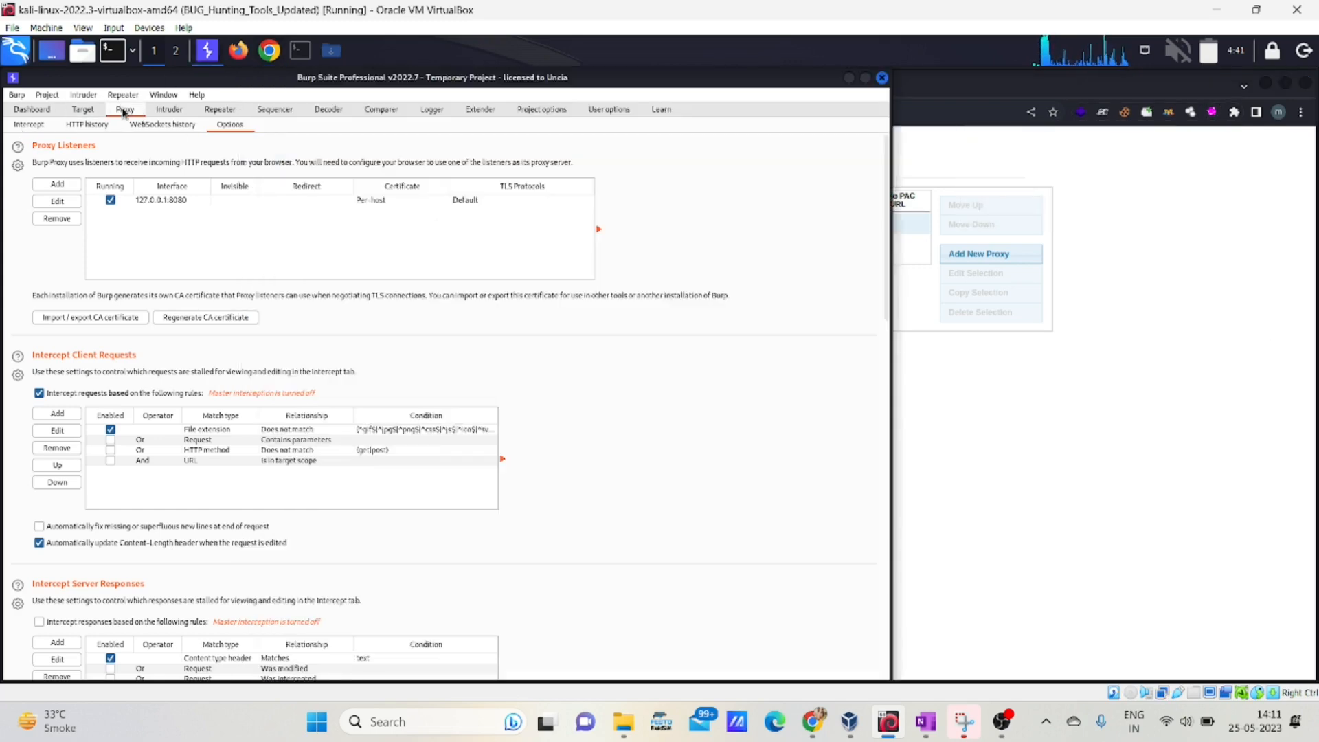
{"action": "left_click", "coordinate": [29, 124]}
{"action": "left_click", "coordinate": [183, 161]}
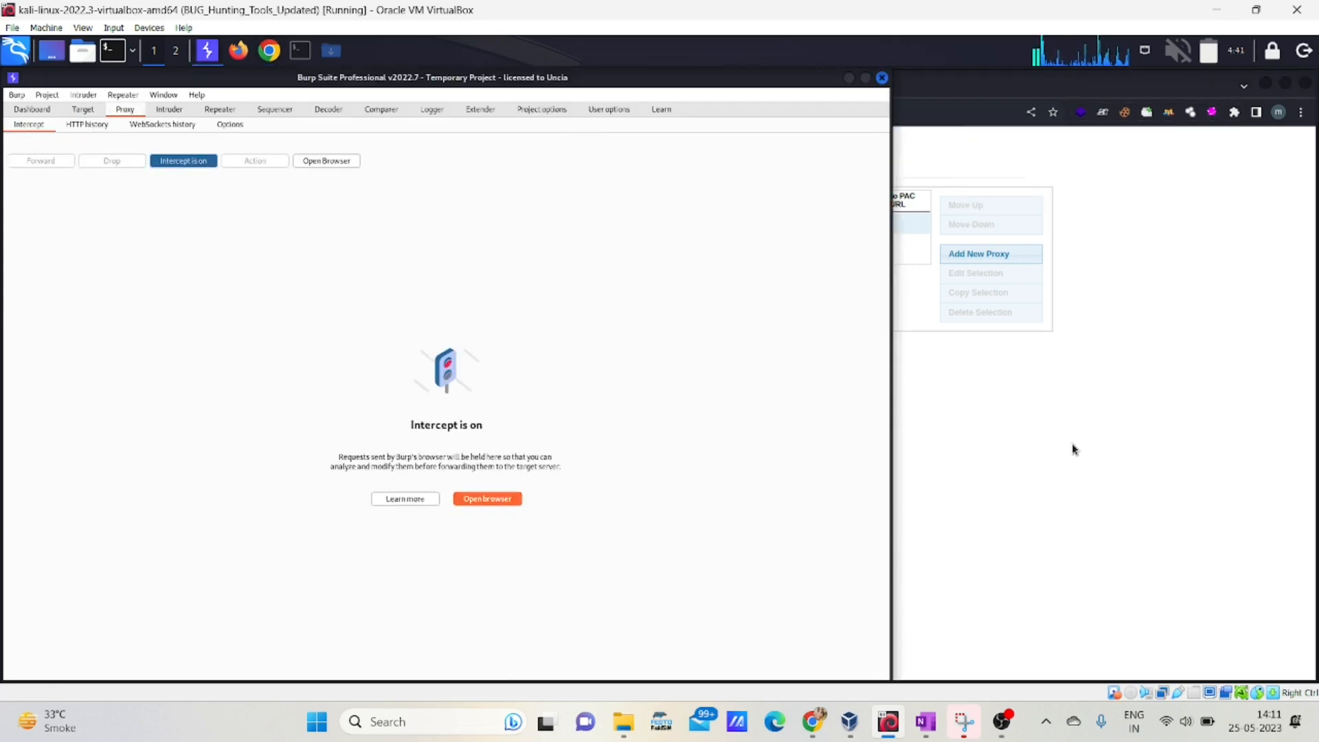
{"action": "left_click", "coordinate": [1075, 449]}
{"action": "left_click", "coordinate": [316, 86]}
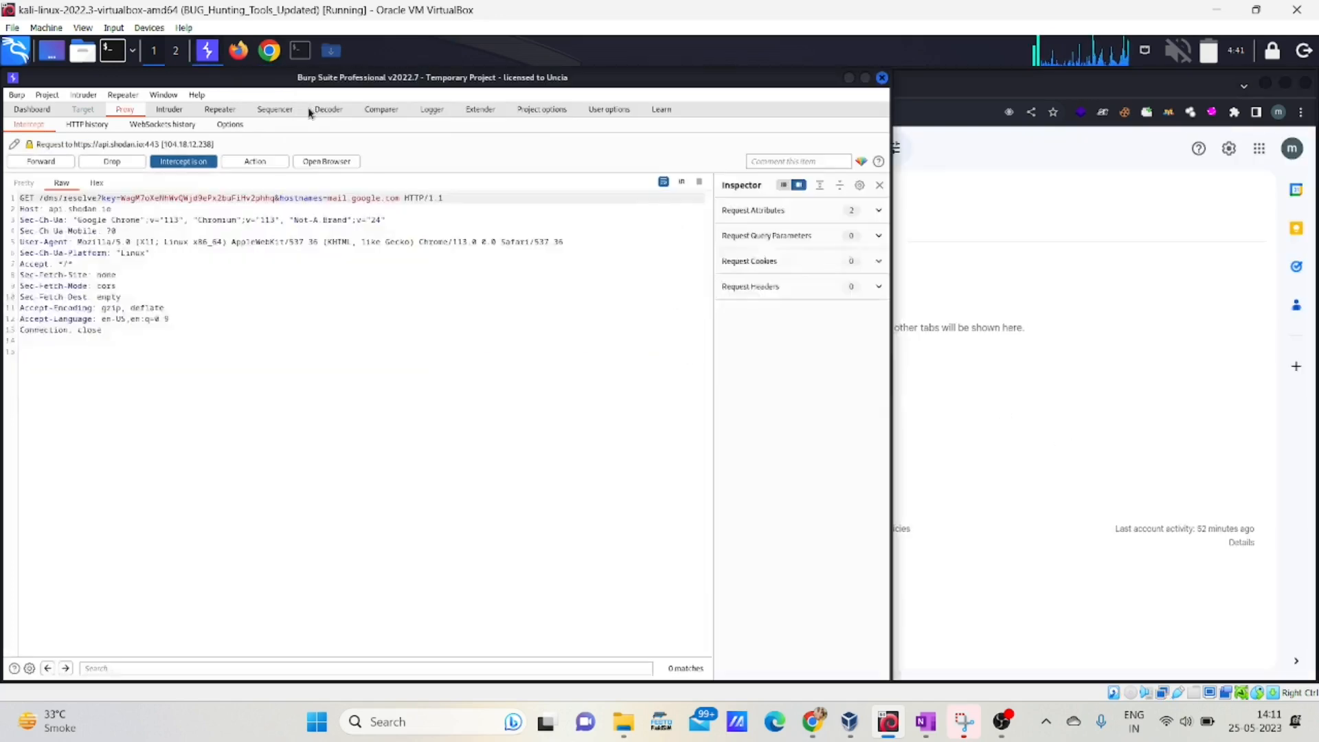
{"action": "left_click", "coordinate": [981, 386]}
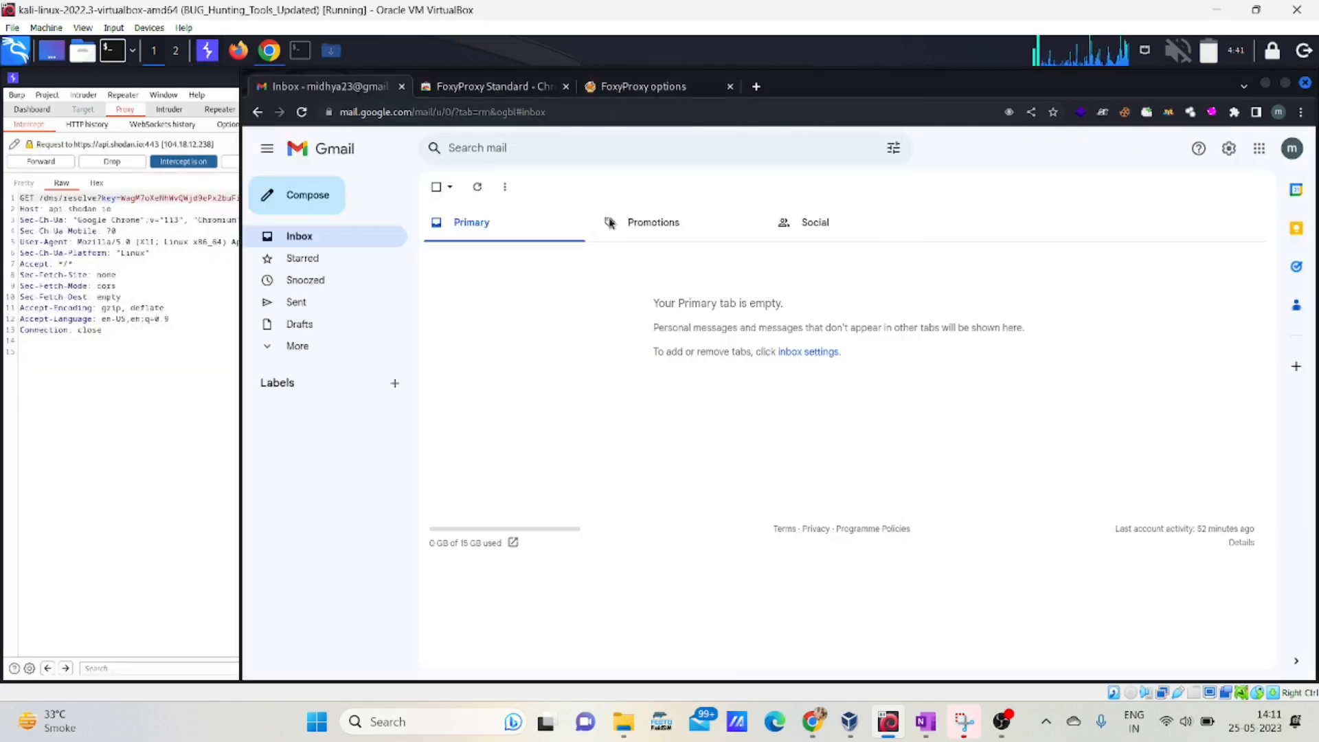
{"action": "left_click", "coordinate": [302, 113]}
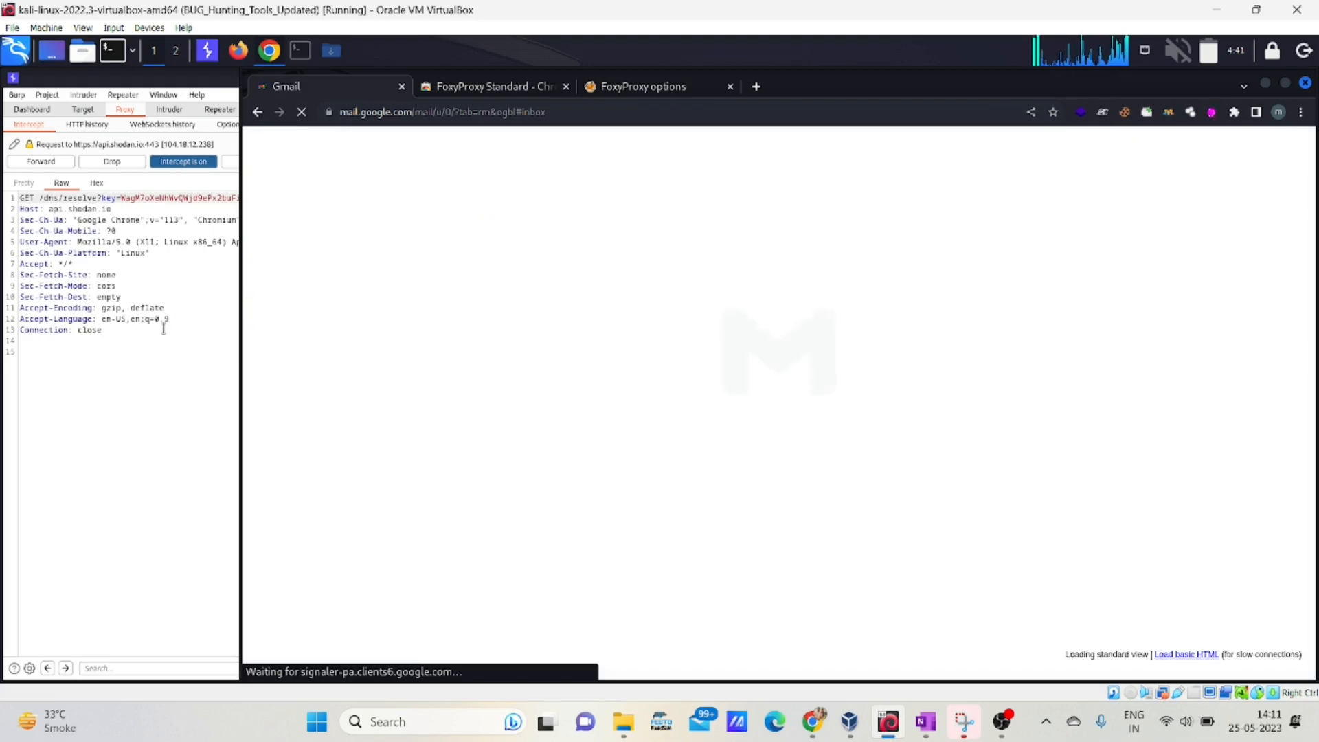
Turn off interception in Burp Suite and let the Gmail inbox load in Chrome
{"action": "left_click", "coordinate": [172, 160]}
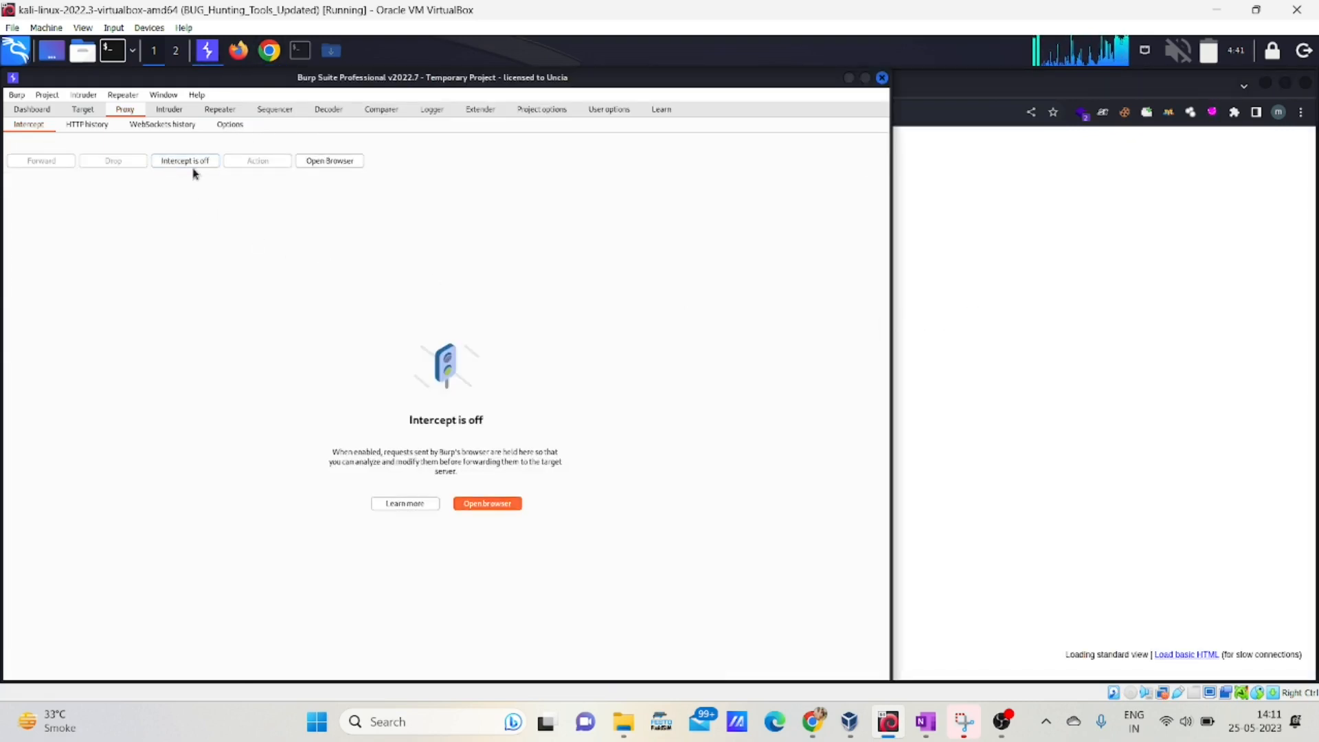
{"action": "left_click", "coordinate": [918, 311]}
{"action": "left_click", "coordinate": [142, 292]}
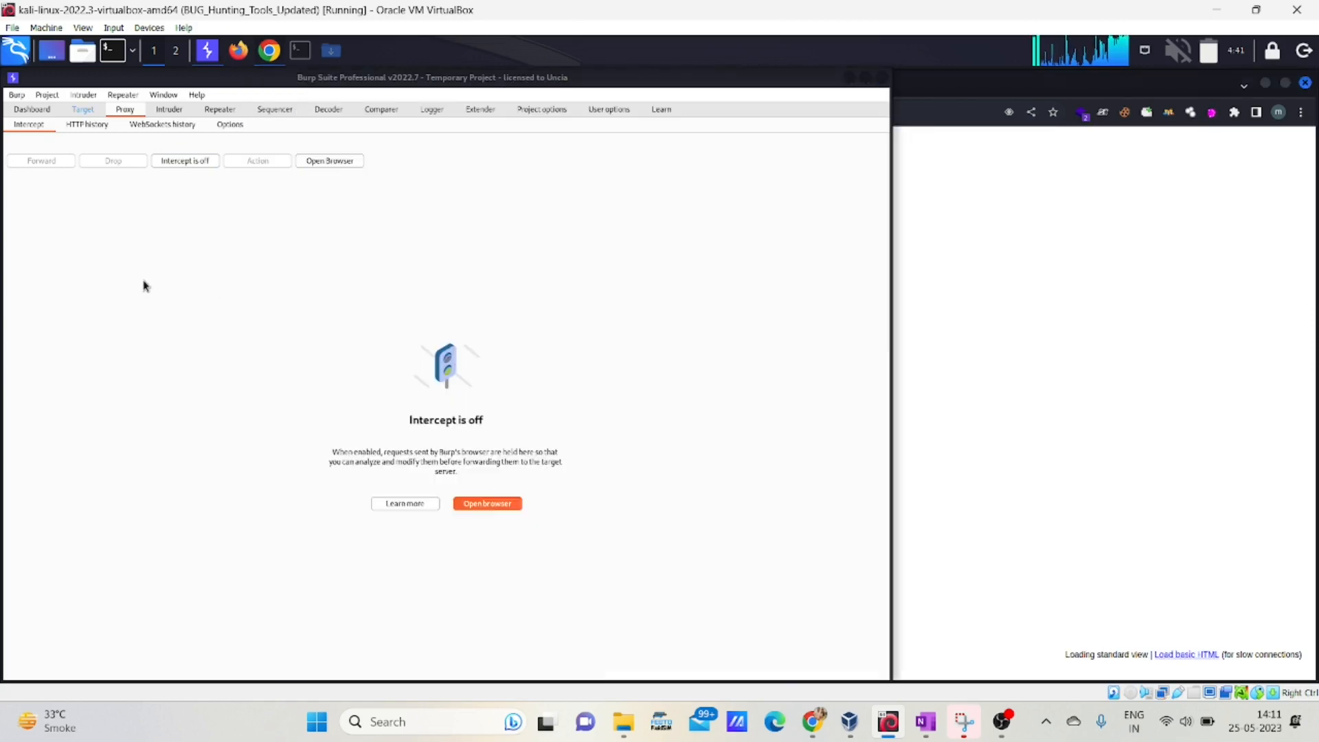
{"action": "left_click", "coordinate": [1098, 378]}
{"action": "left_click", "coordinate": [199, 349]}
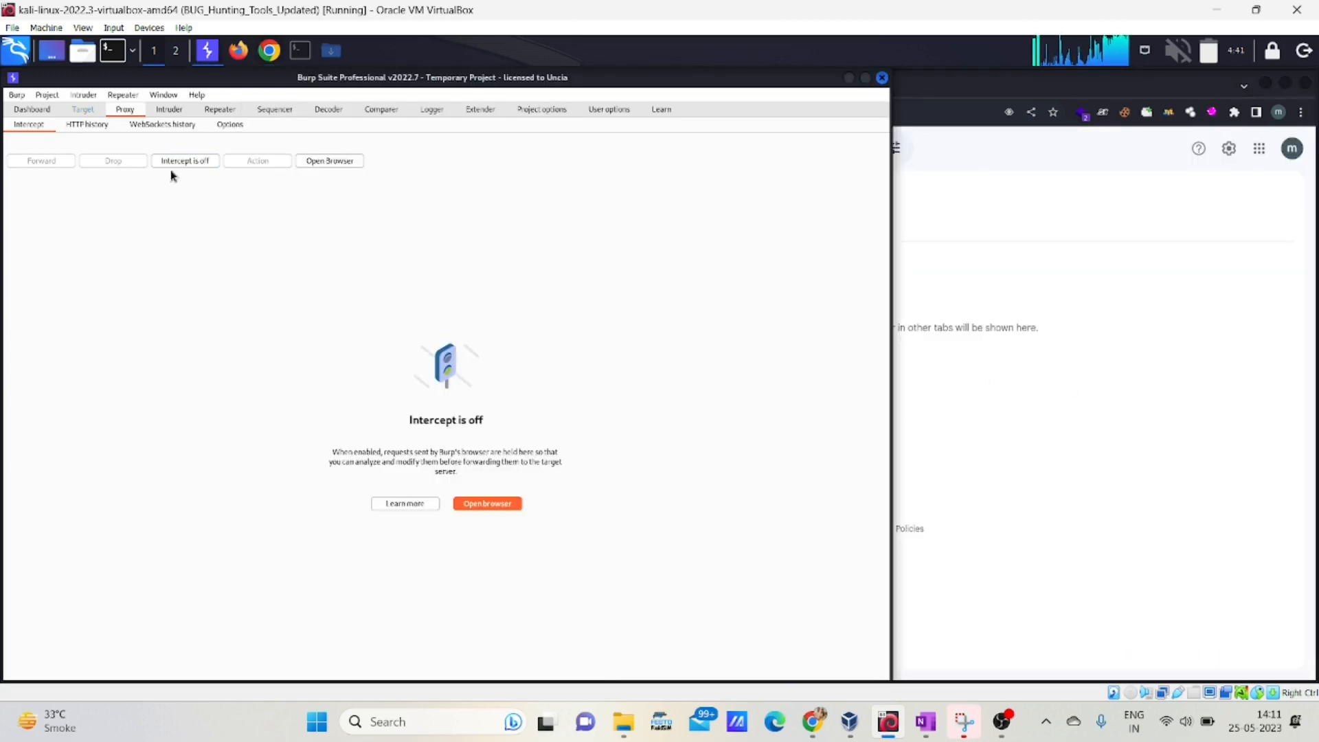
{"action": "left_click", "coordinate": [1107, 380]}
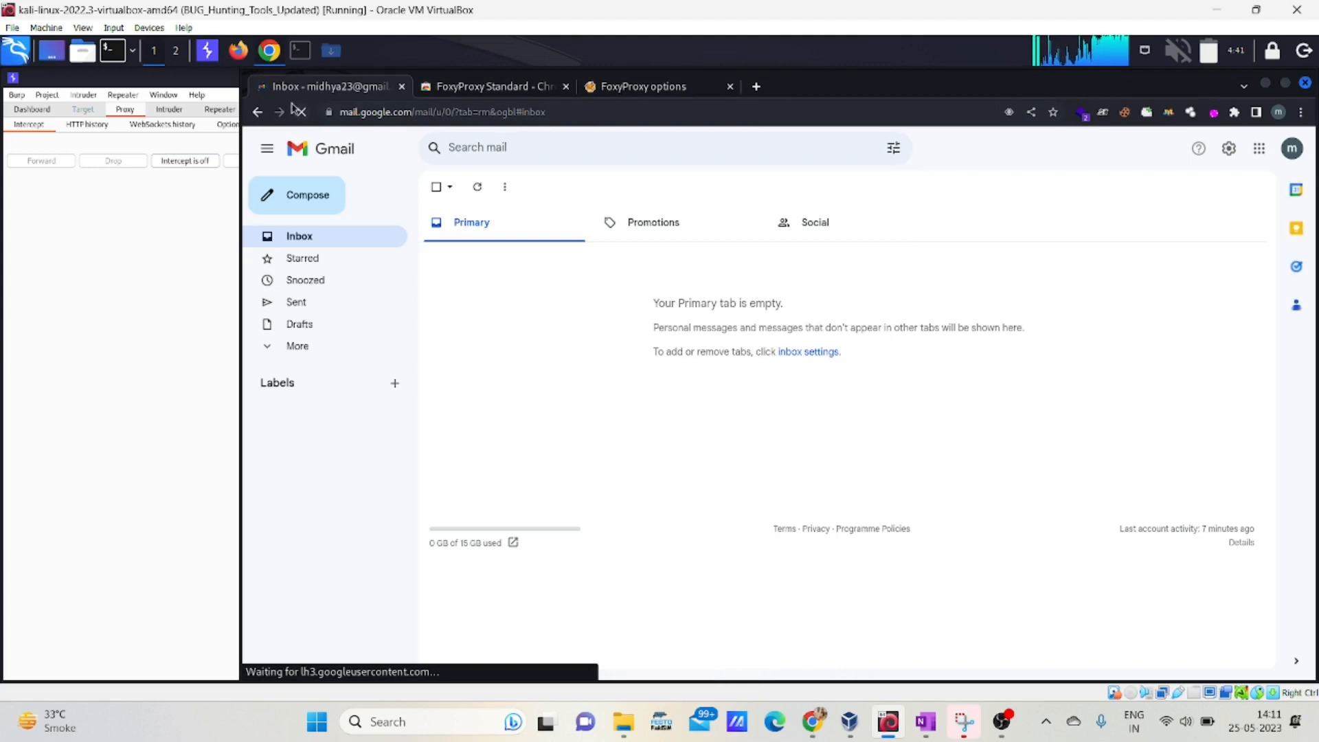
Turn interception back on in Burp Suite and examine the Gmail request it captures, including its host and cookies
{"action": "left_click", "coordinate": [171, 215]}
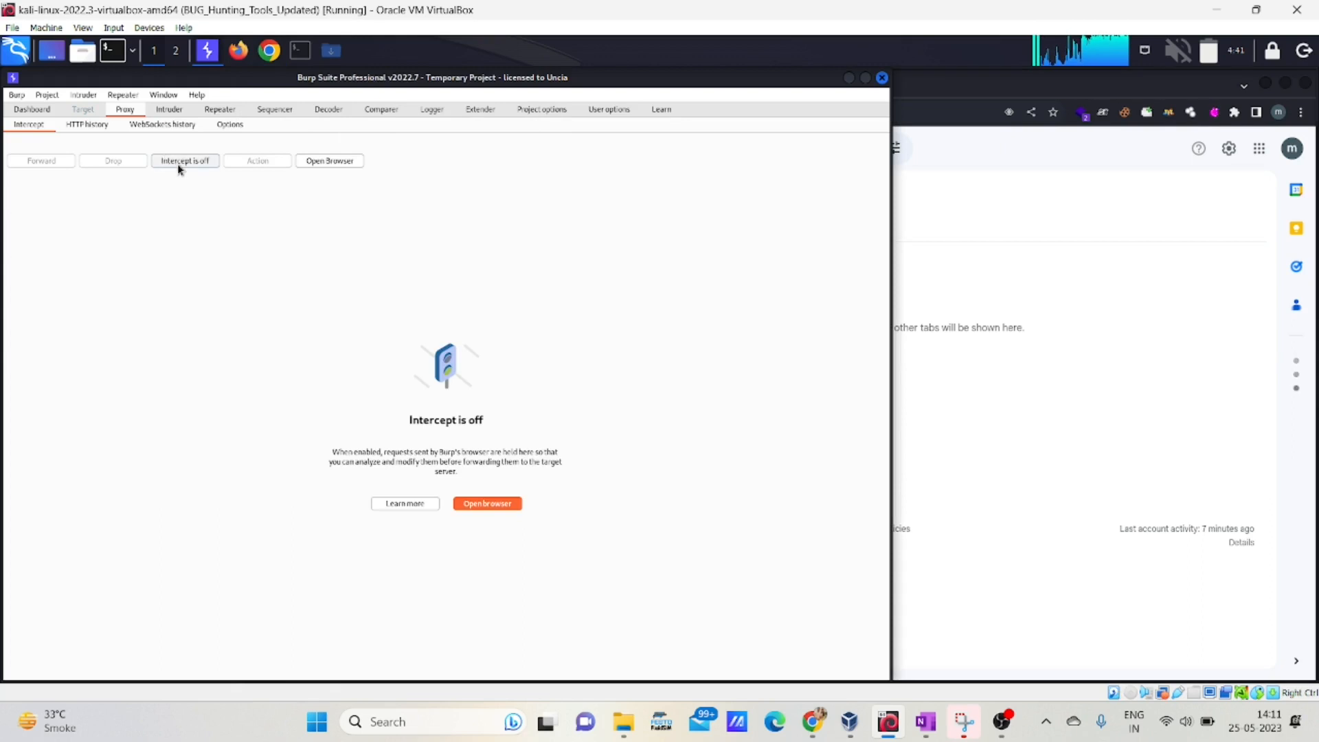
{"action": "left_click", "coordinate": [179, 162]}
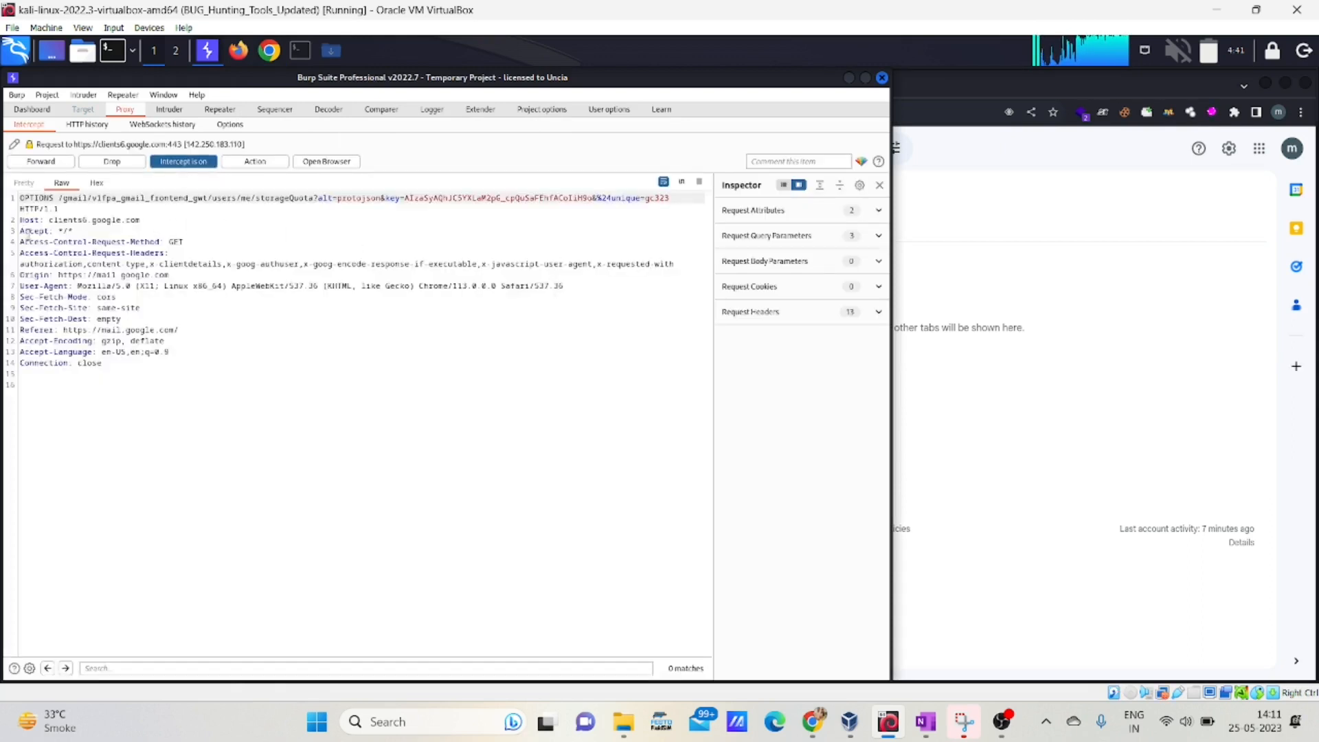
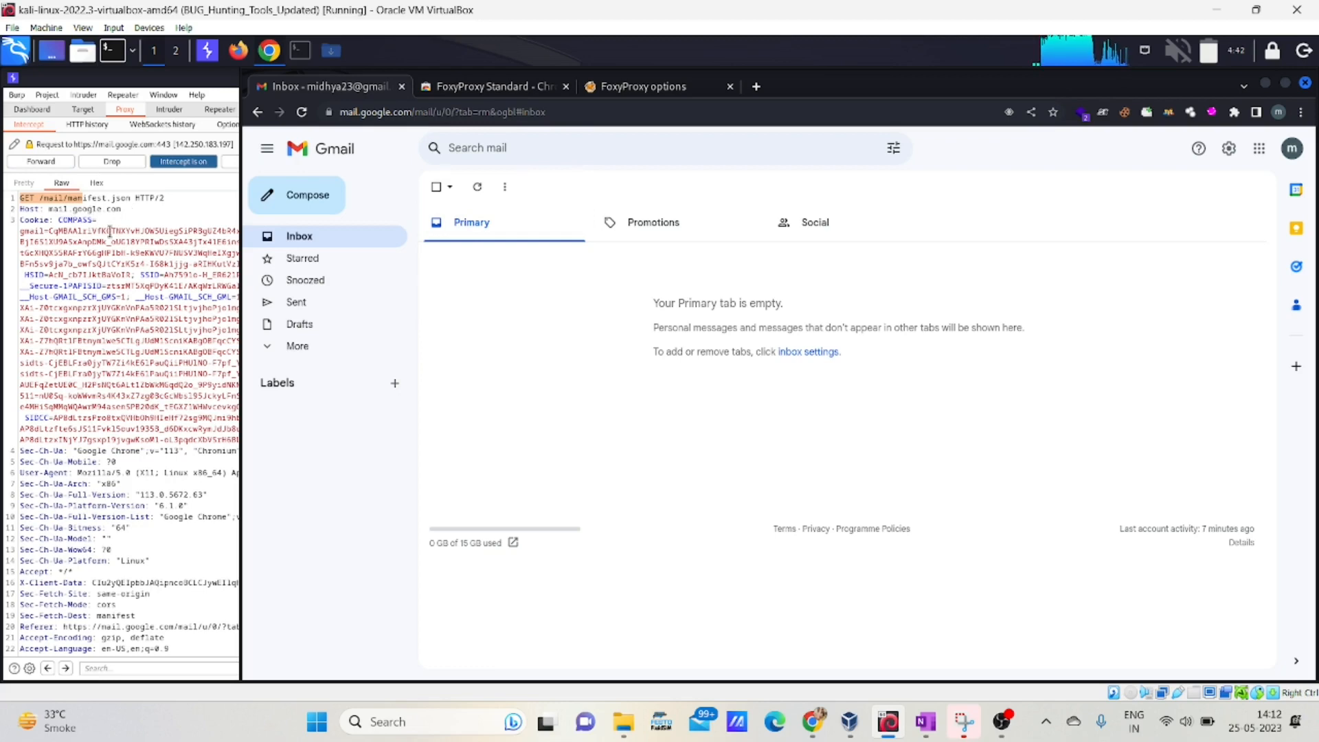
{"action": "left_click", "coordinate": [121, 210]}
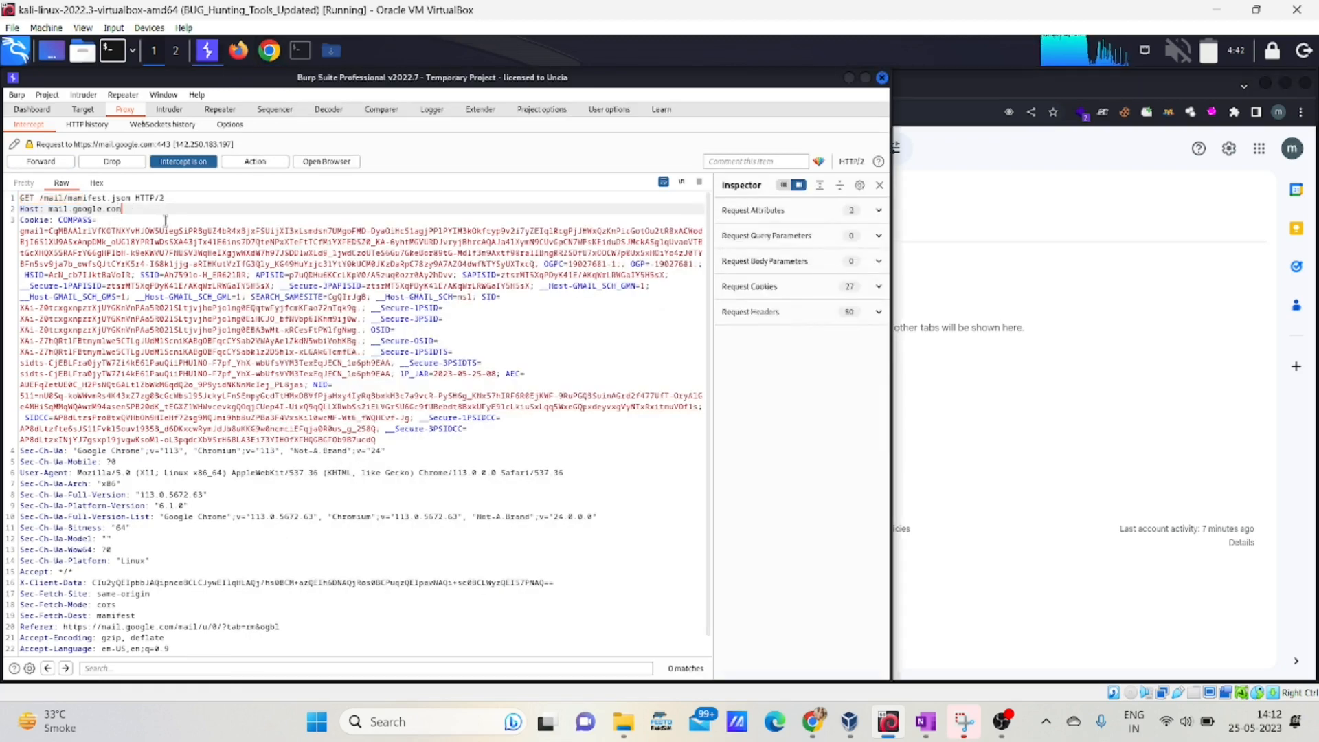
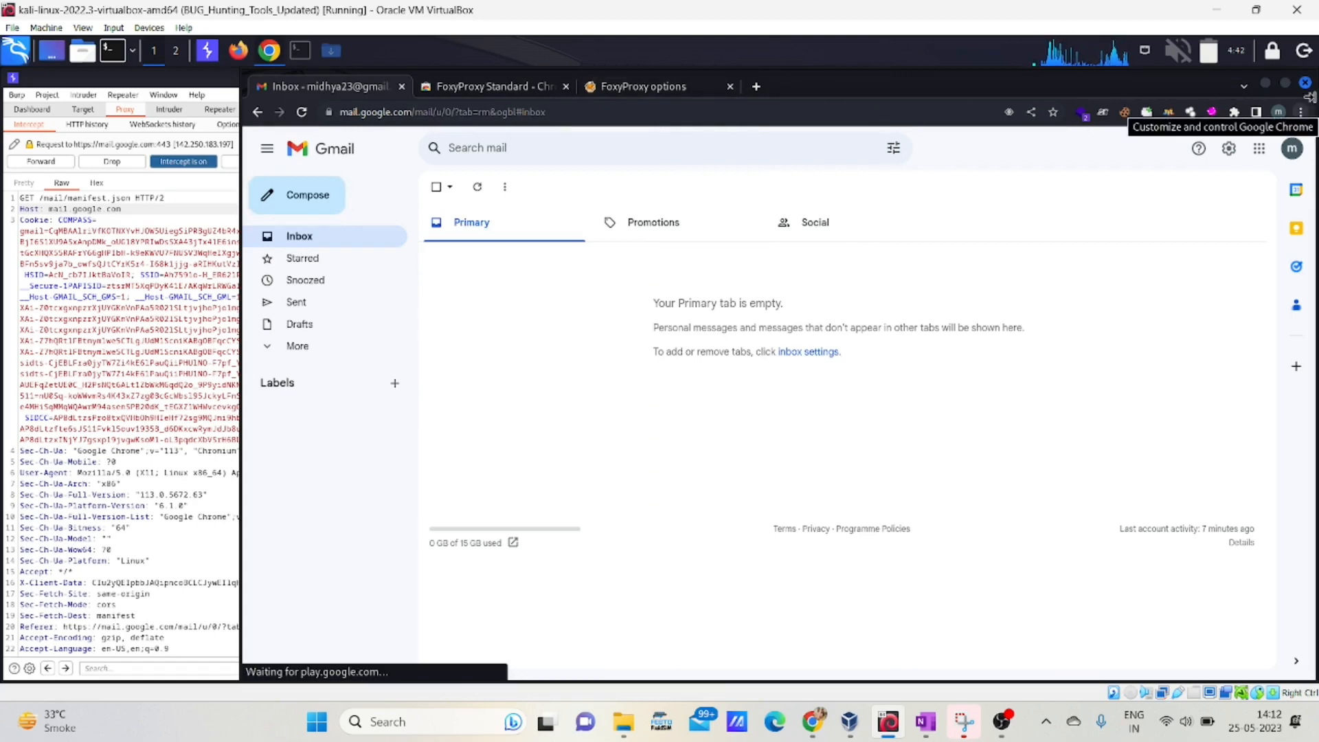
Open Chrome's settings and look through the Privacy and security, Performance and Extensions pages for the certificate settings
{"action": "left_click", "coordinate": [1301, 112]}
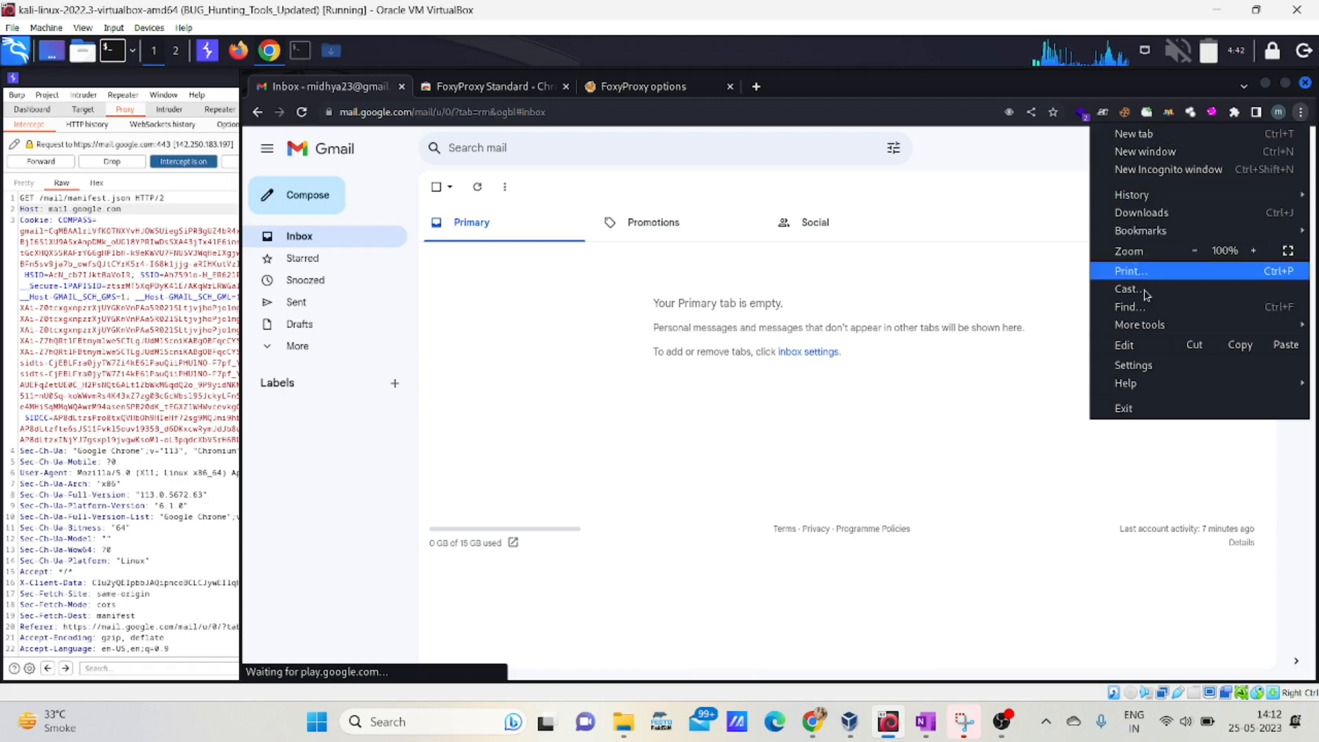
{"action": "left_click", "coordinate": [1140, 365]}
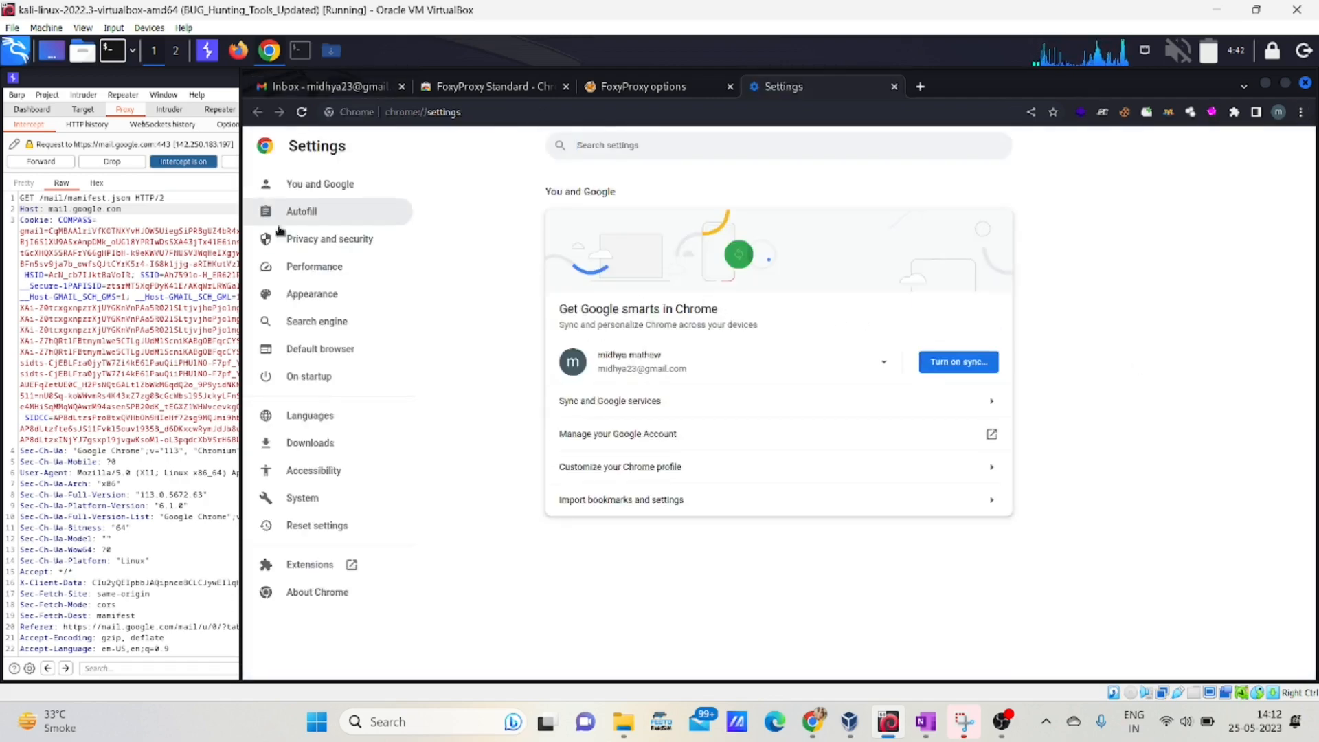
{"action": "left_click", "coordinate": [313, 241]}
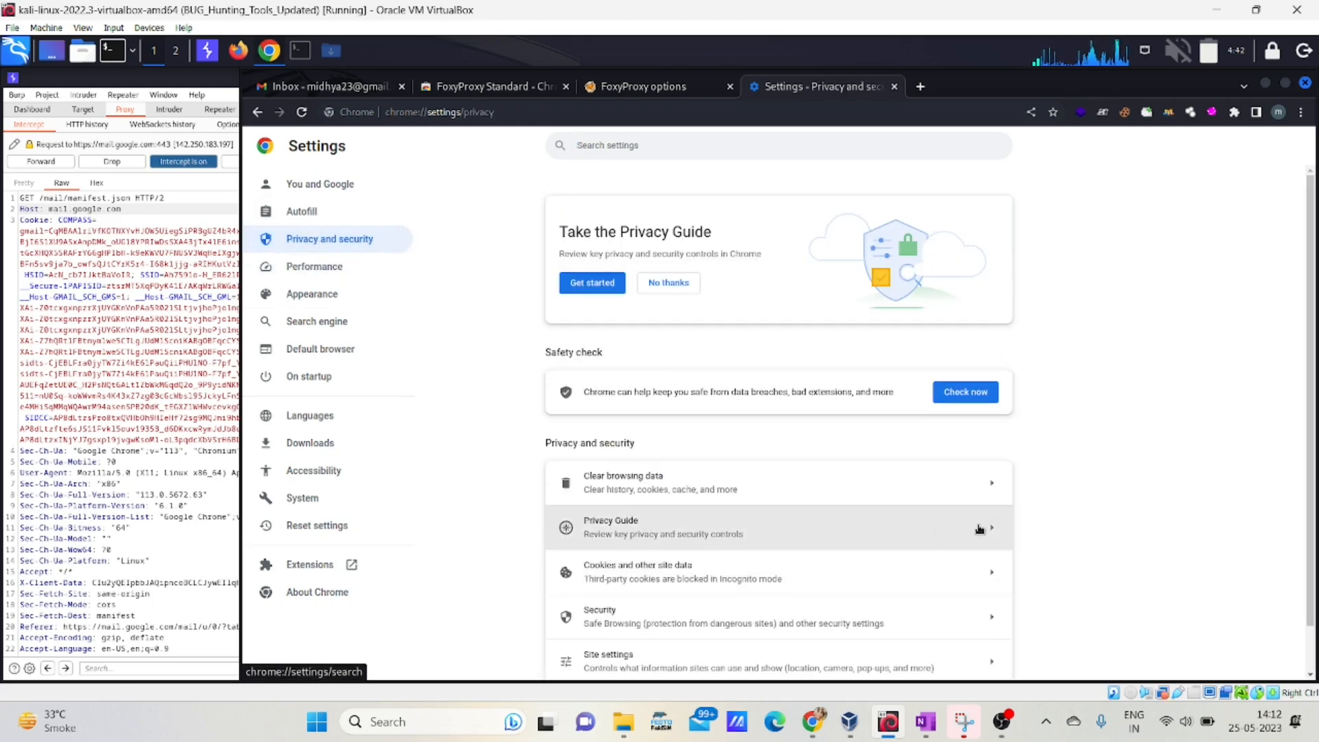
{"action": "scroll", "coordinate": [981, 529], "scroll_direction": "down", "scroll_amount": 1}
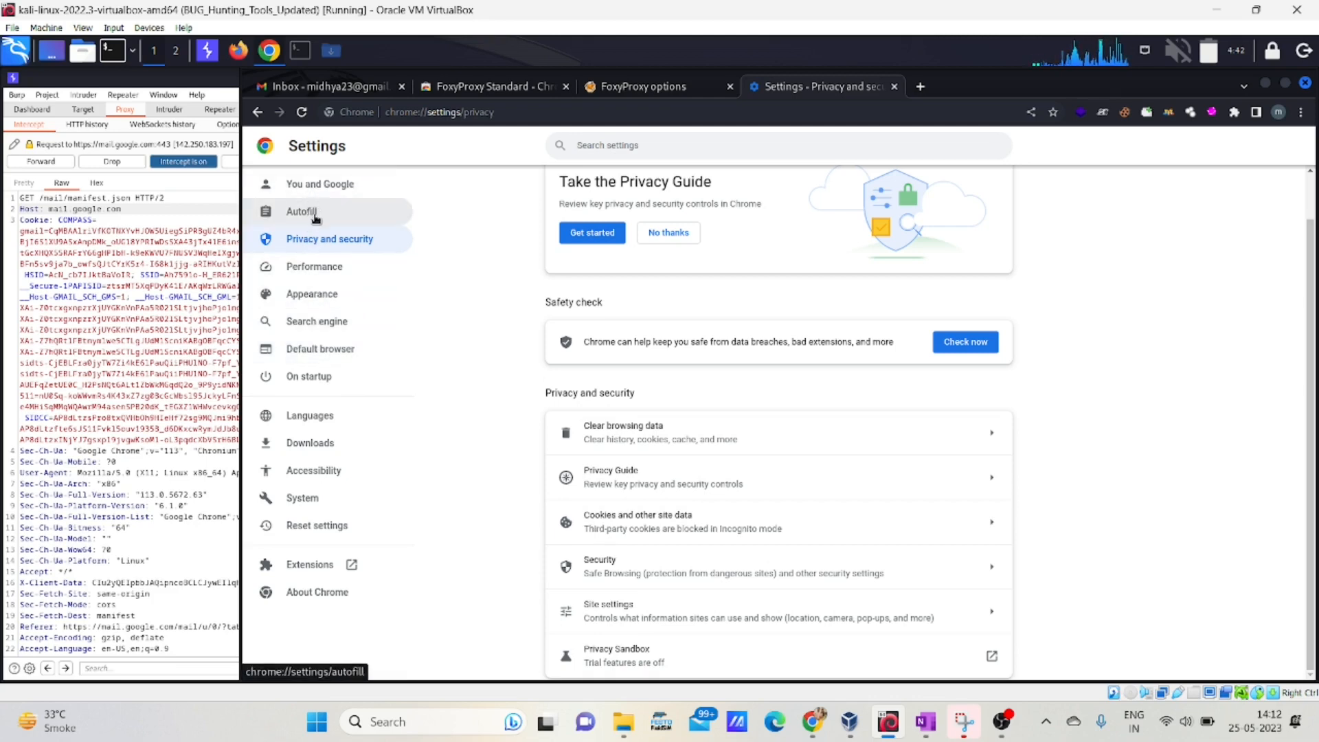
{"action": "left_click", "coordinate": [327, 269]}
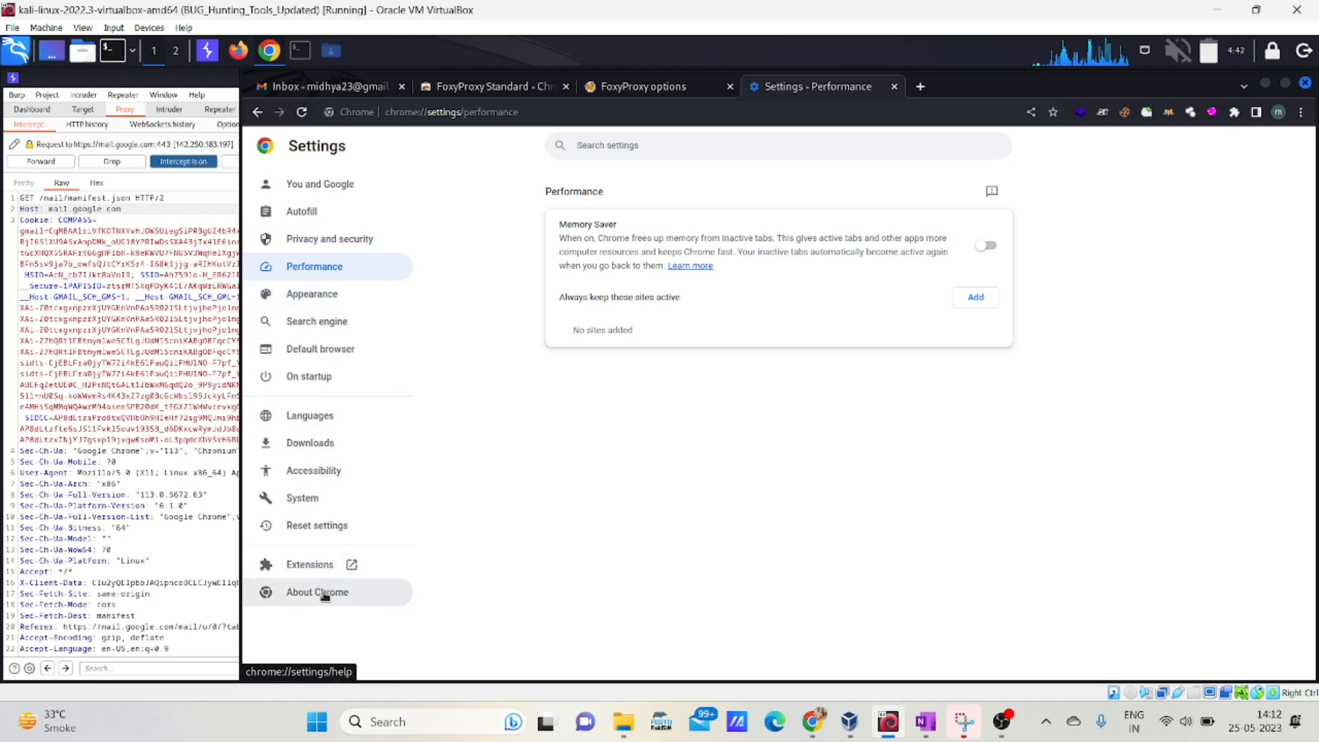
{"action": "left_click", "coordinate": [310, 565]}
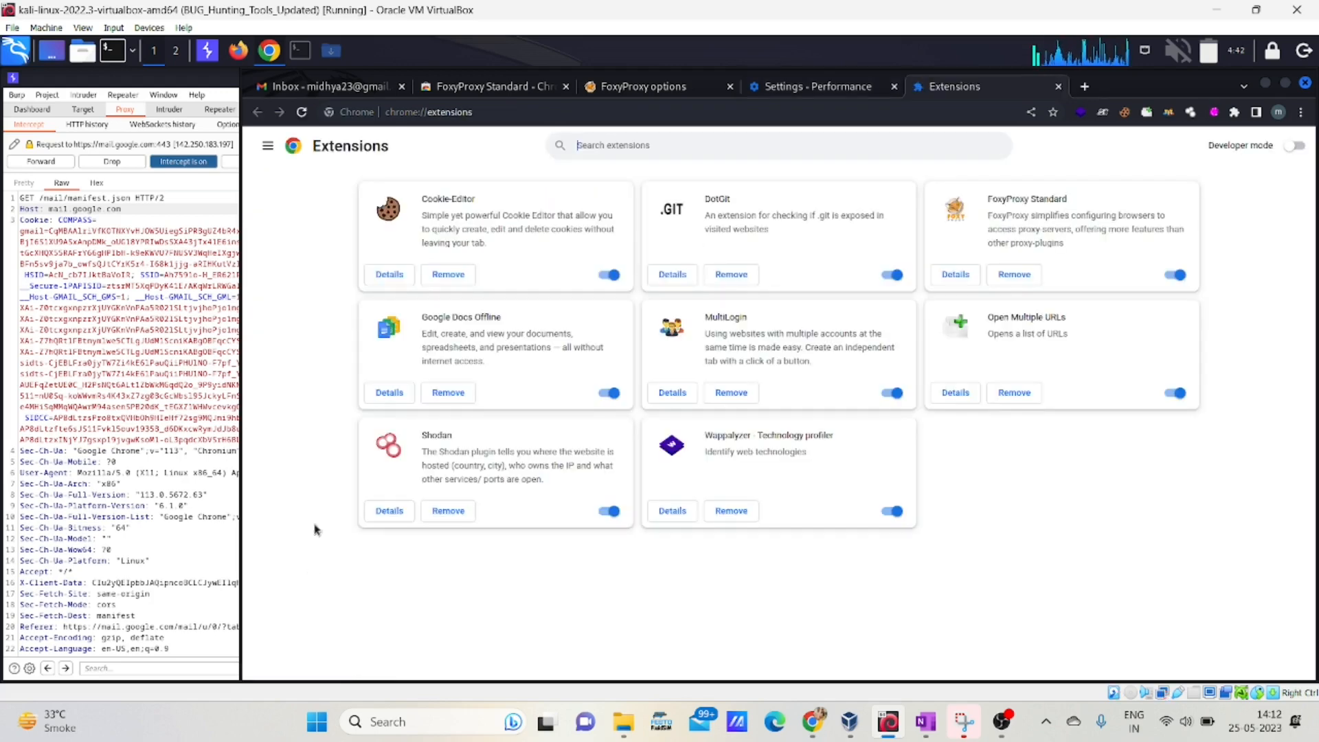
{"action": "left_click", "coordinate": [842, 93]}
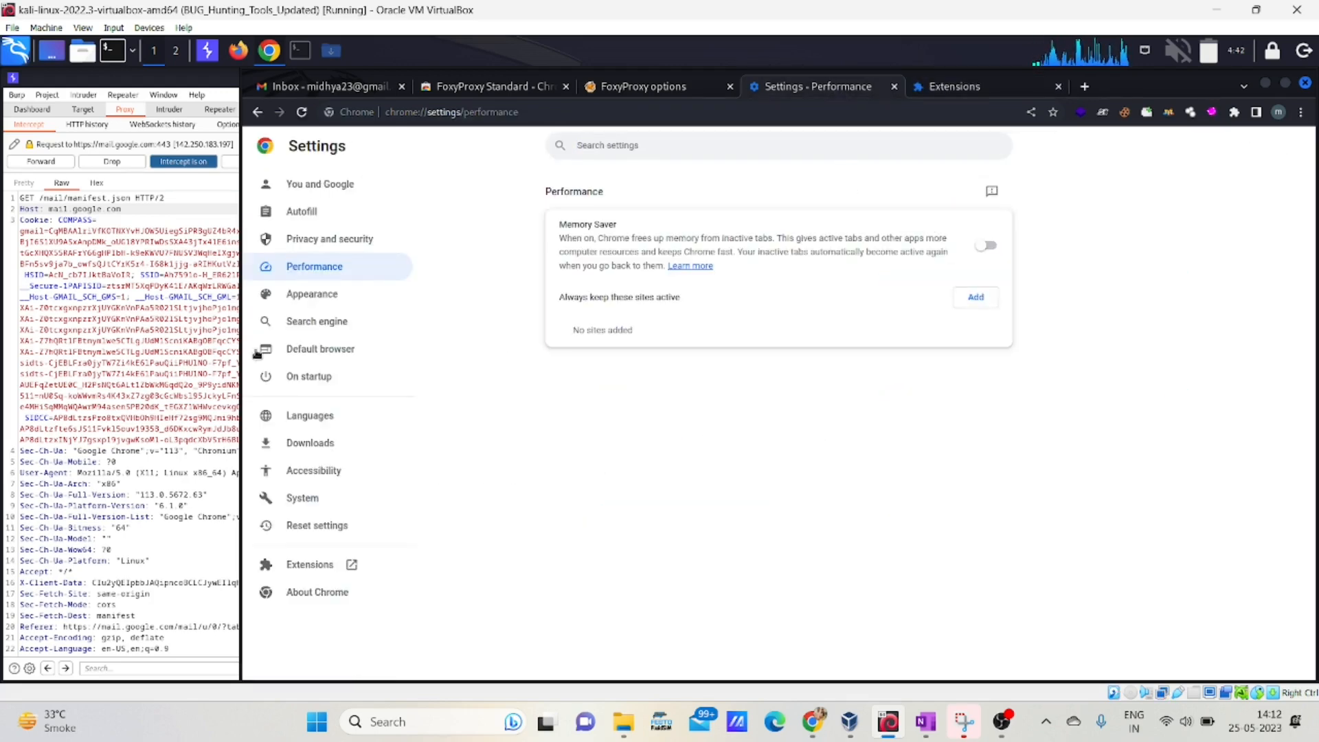
Open the Manage certificates page from the advanced security options under Chrome's Privacy and security settings
{"action": "left_click", "coordinate": [340, 245]}
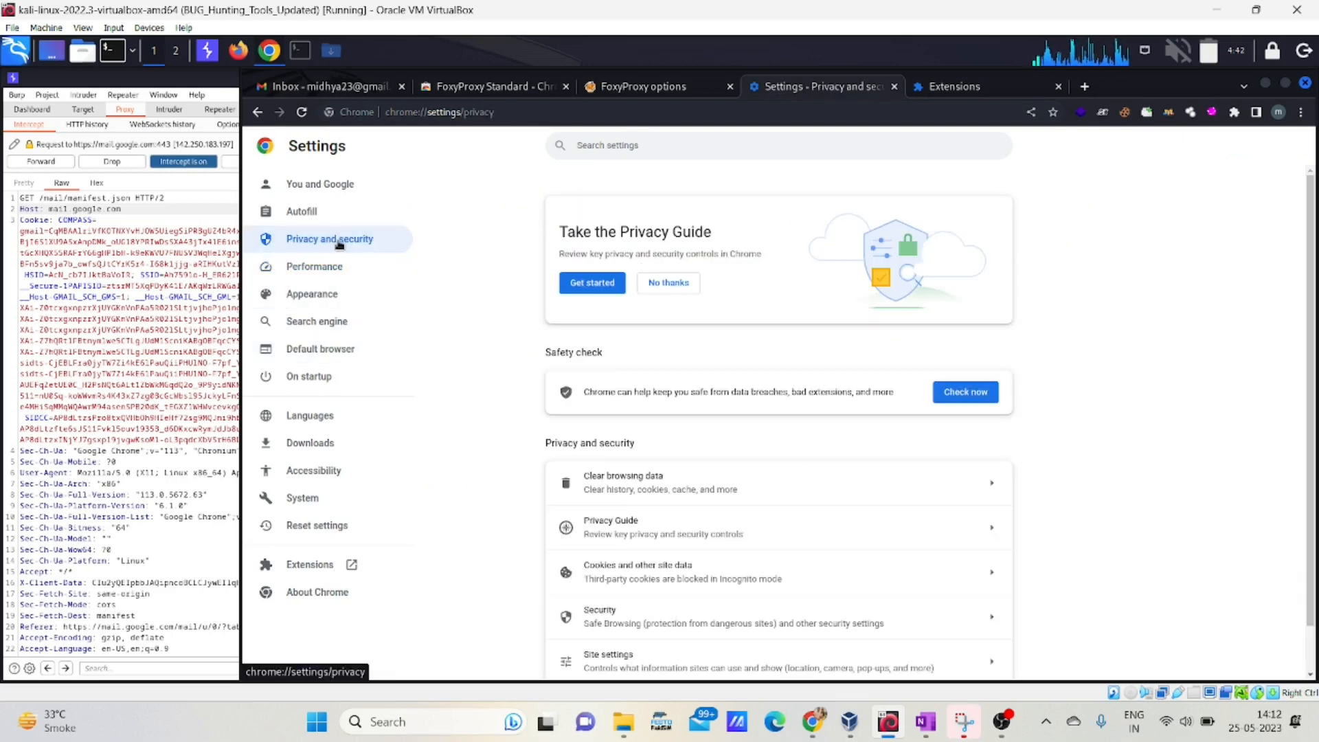
{"action": "scroll", "coordinate": [815, 436], "scroll_direction": "down", "scroll_amount": 1}
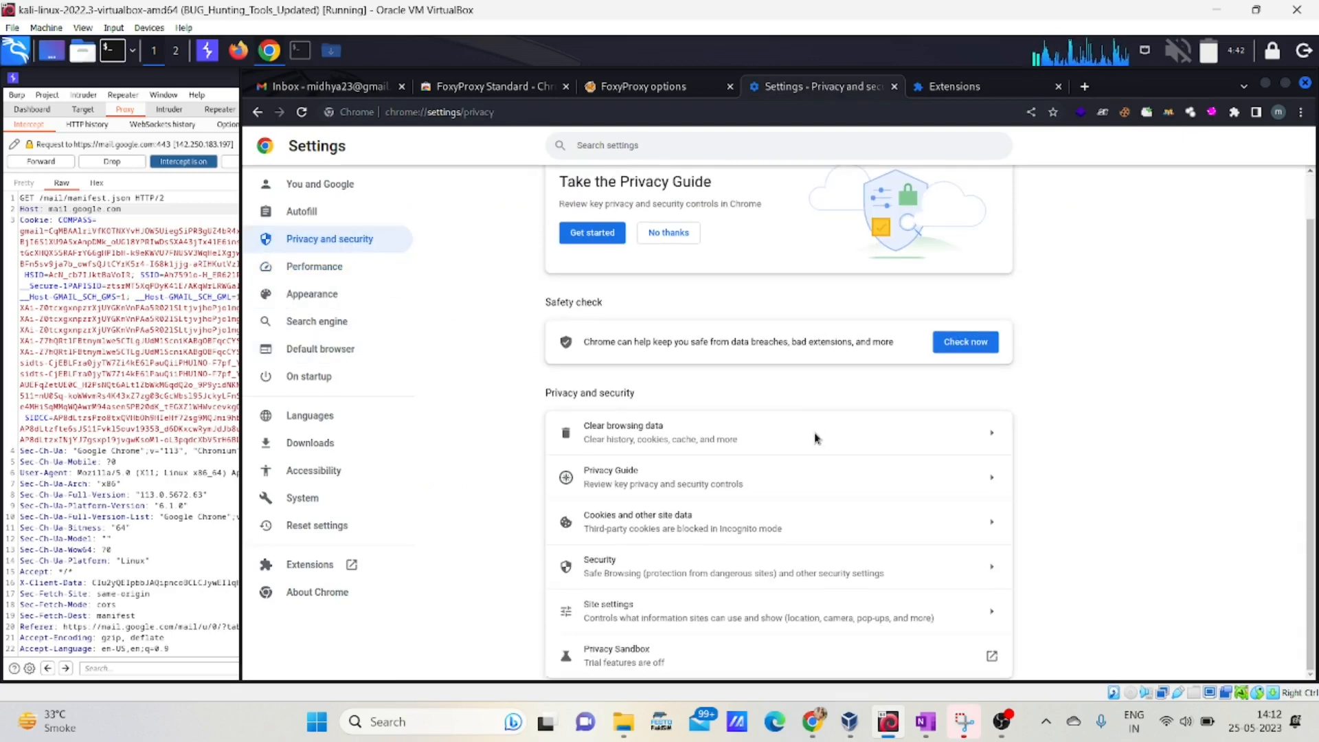
{"action": "left_click", "coordinate": [753, 570]}
{"action": "scroll", "coordinate": [754, 569], "scroll_direction": "down", "scroll_amount": 5}
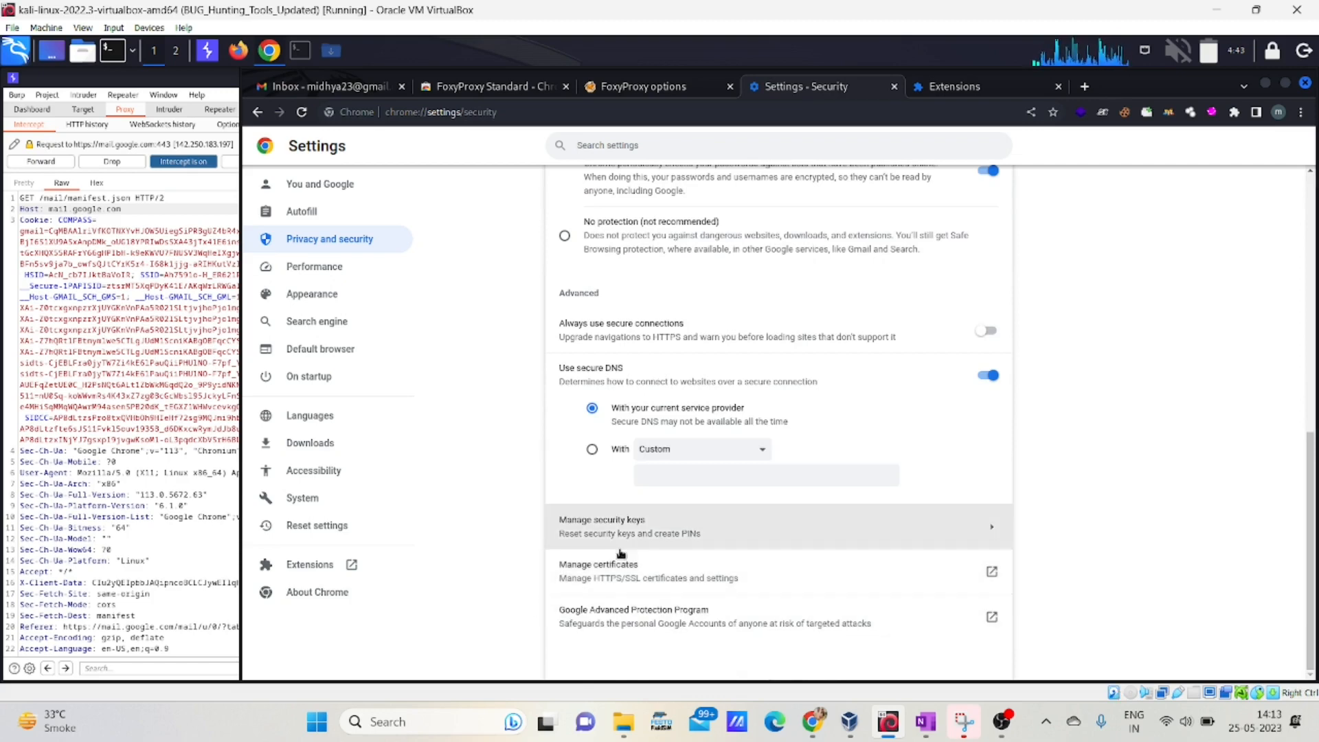
{"action": "left_click", "coordinate": [644, 579]}
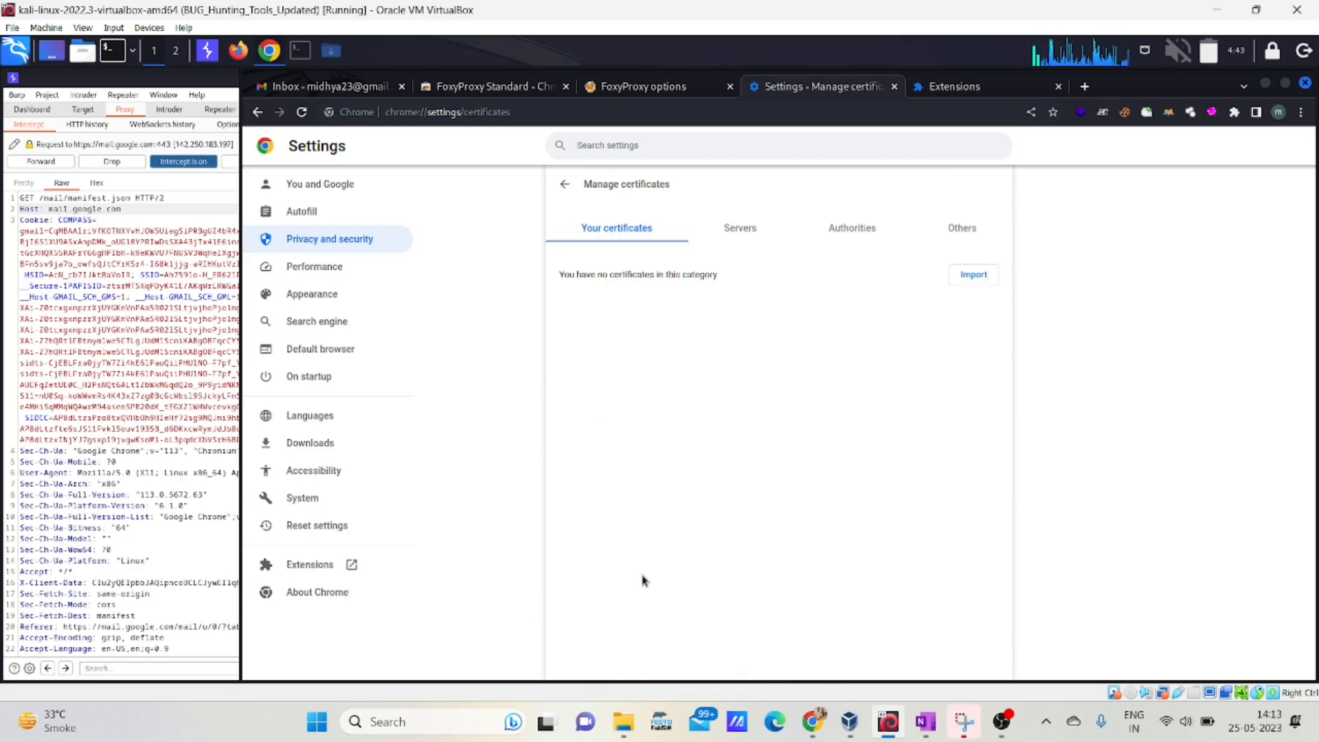
Preview importing an authority certificate in Chrome by showing all files and selecting cacert.der in Downloads, and cancel the import
{"action": "left_click", "coordinate": [839, 232]}
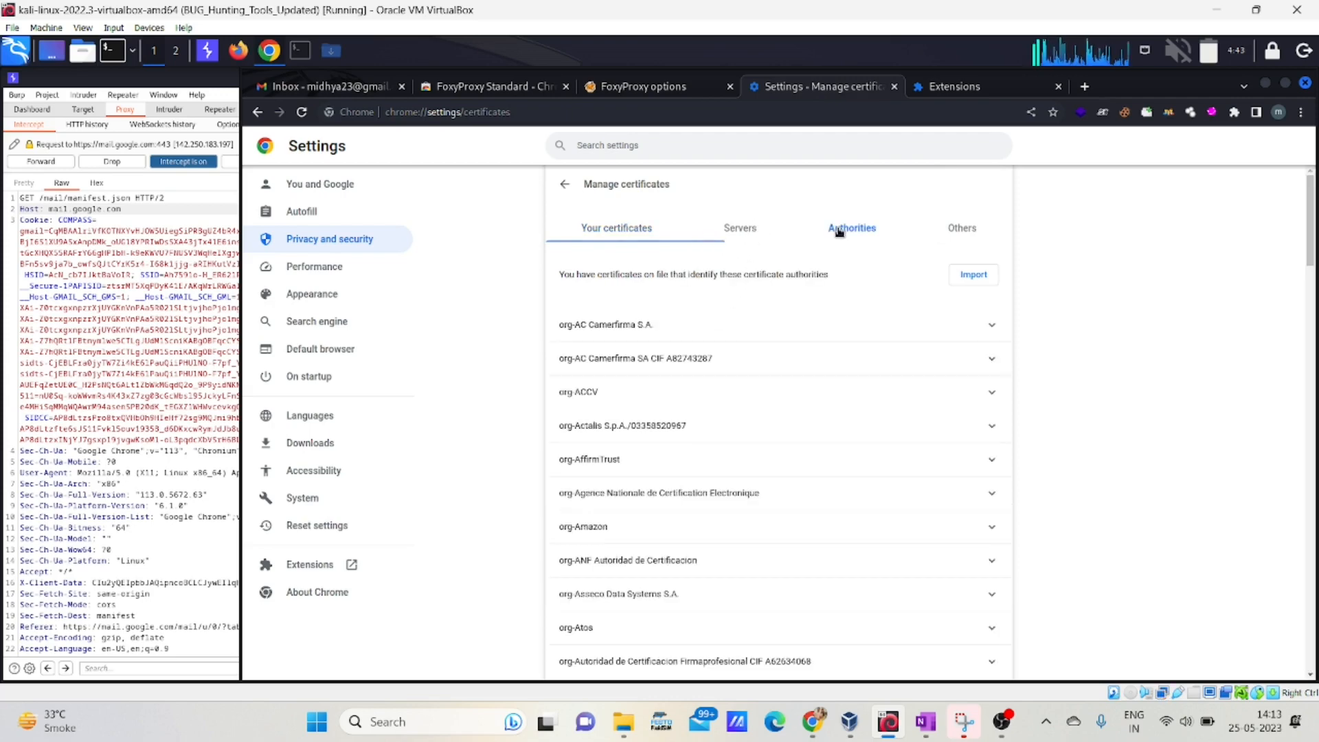
{"action": "left_click", "coordinate": [971, 275]}
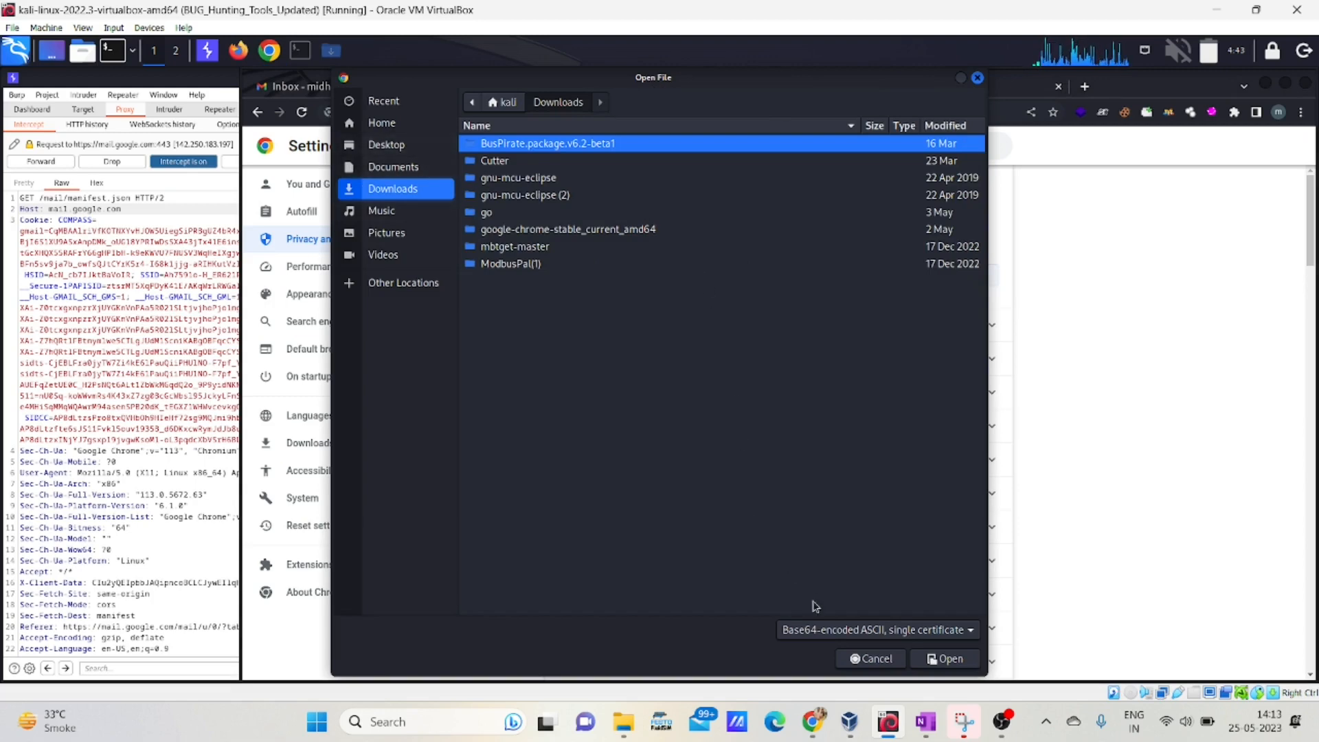
{"action": "left_click", "coordinate": [829, 630]}
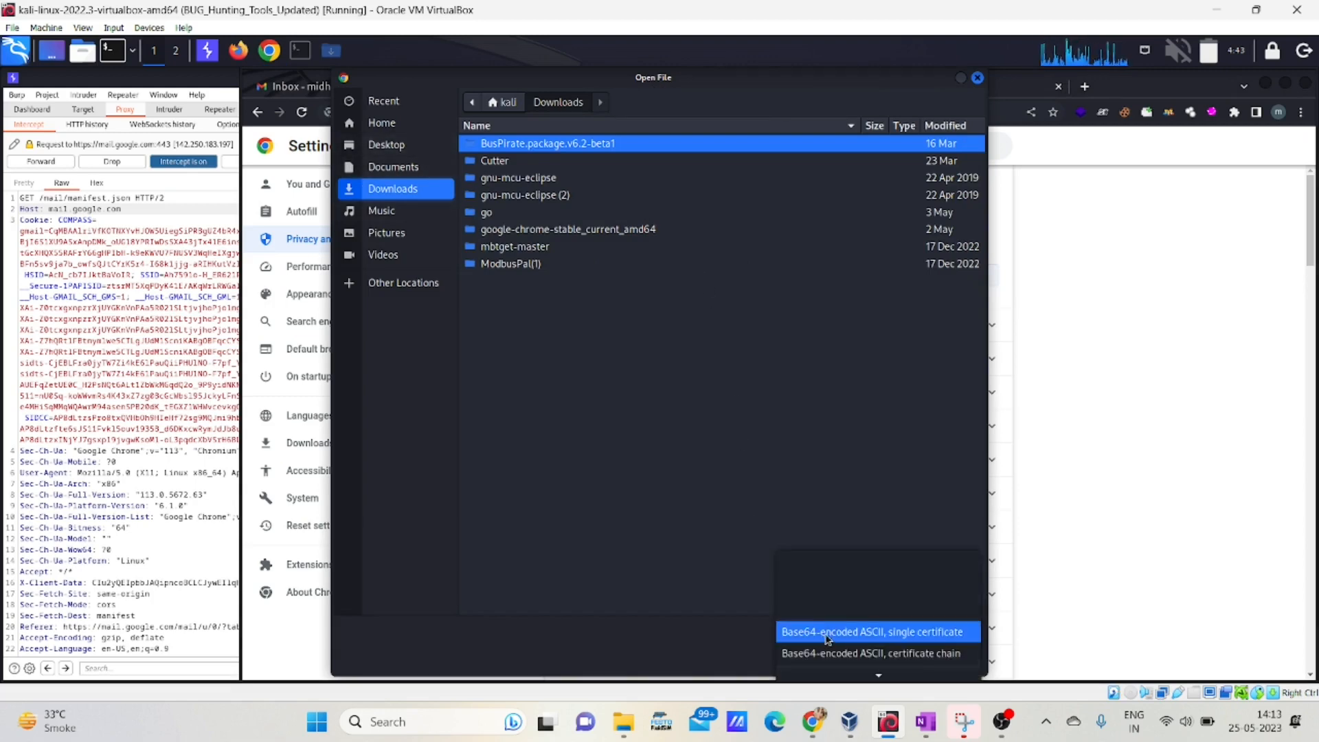
{"action": "scroll", "coordinate": [829, 642], "scroll_direction": "down", "scroll_amount": 3}
{"action": "left_click", "coordinate": [831, 669]}
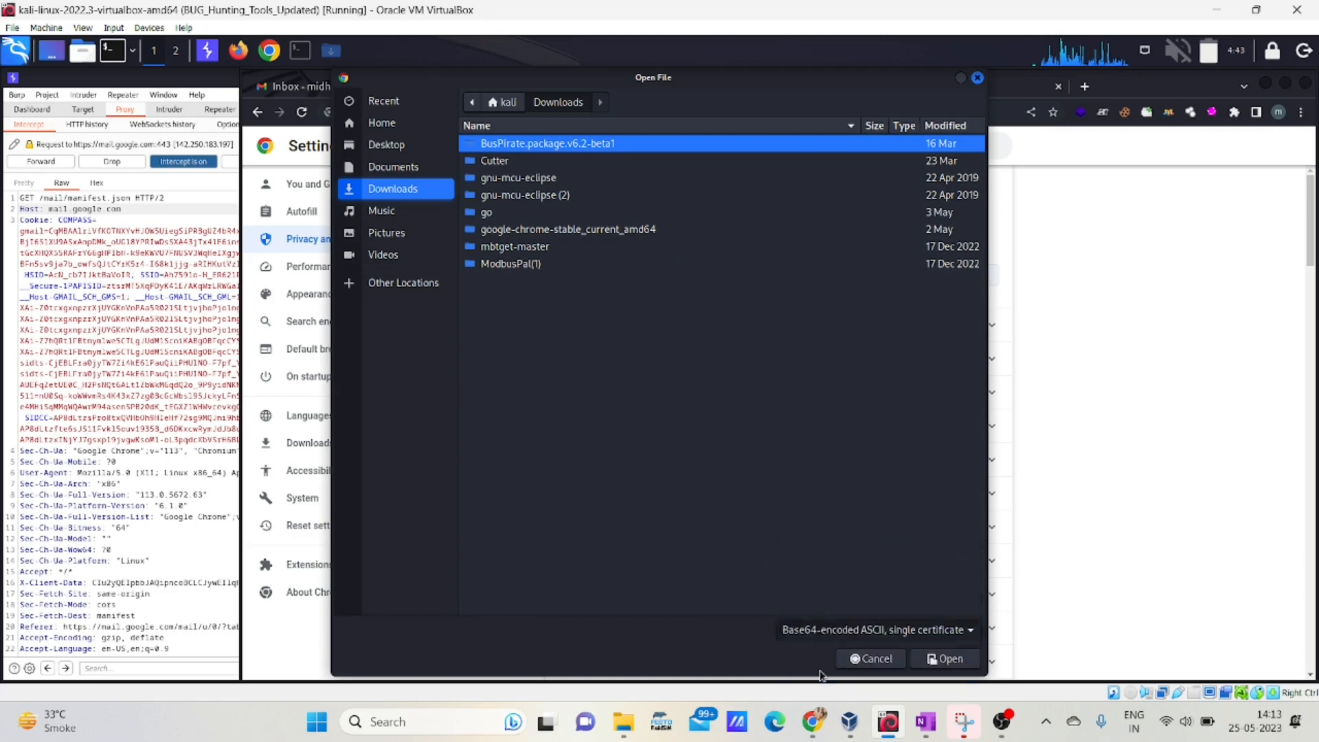
{"action": "left_click", "coordinate": [508, 297]}
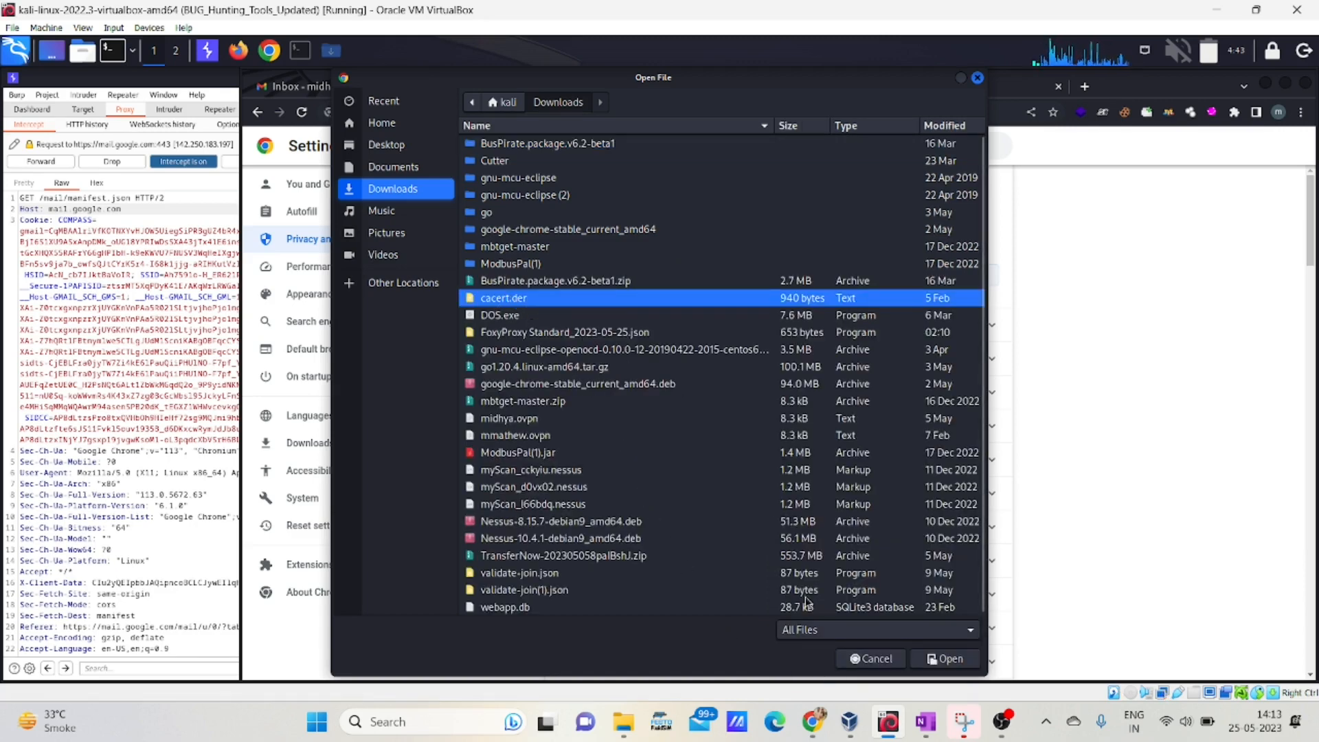
{"action": "left_click", "coordinate": [879, 661]}
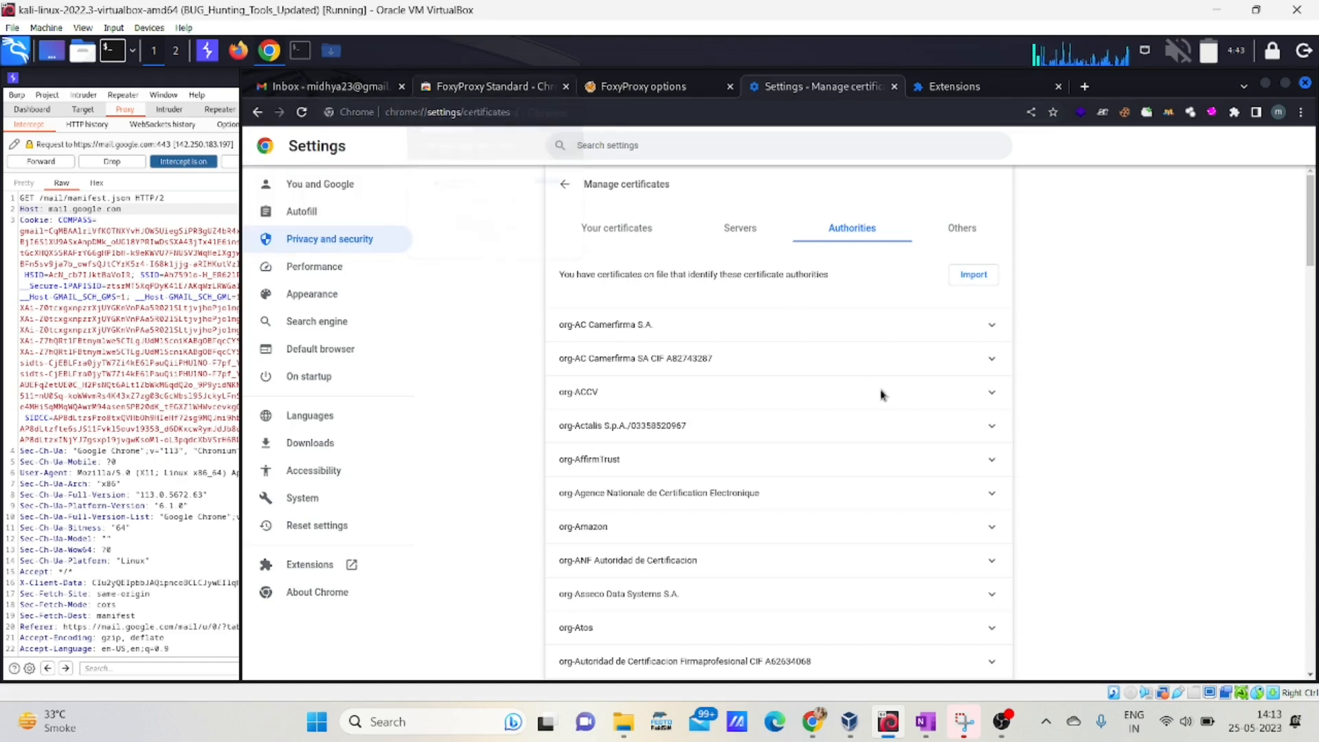
Switch to Firefox and look through its general settings and the proxy options in the connection settings, leaving them unchanged
{"action": "left_click", "coordinate": [238, 55]}
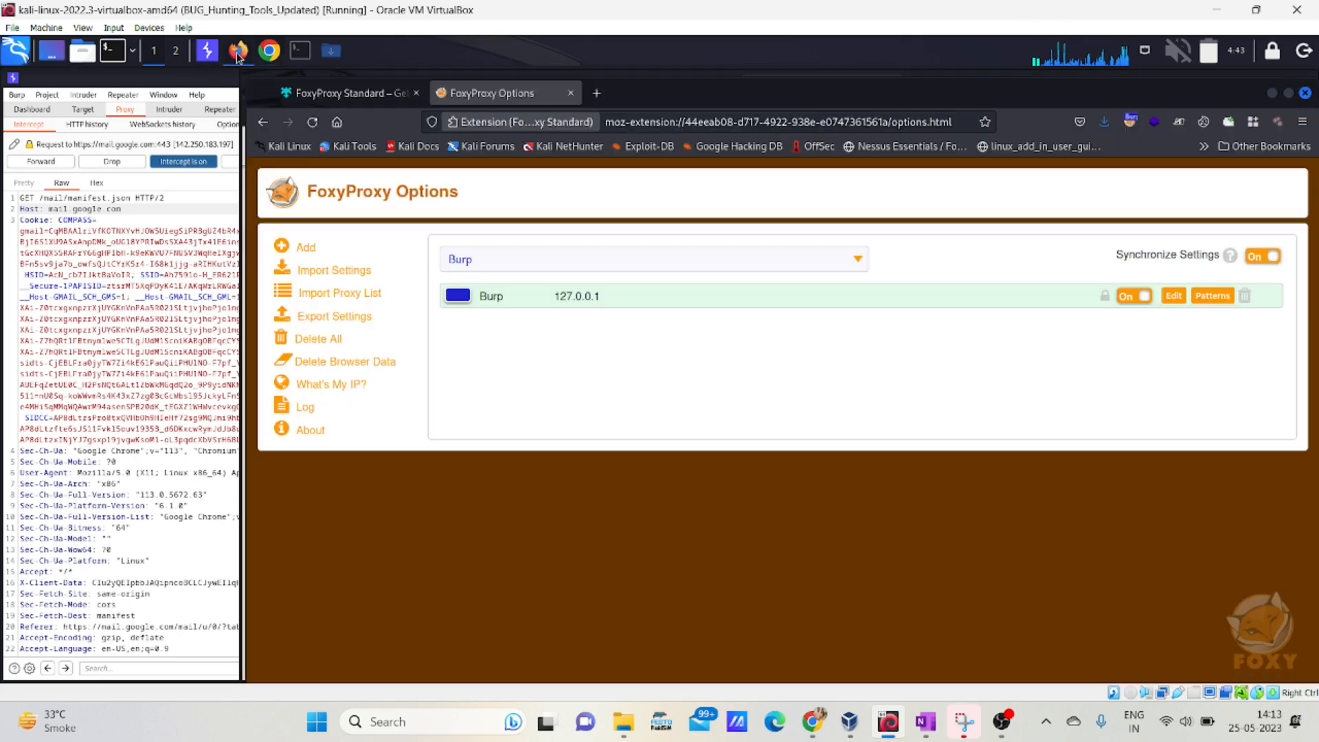
{"action": "left_click", "coordinate": [1303, 121]}
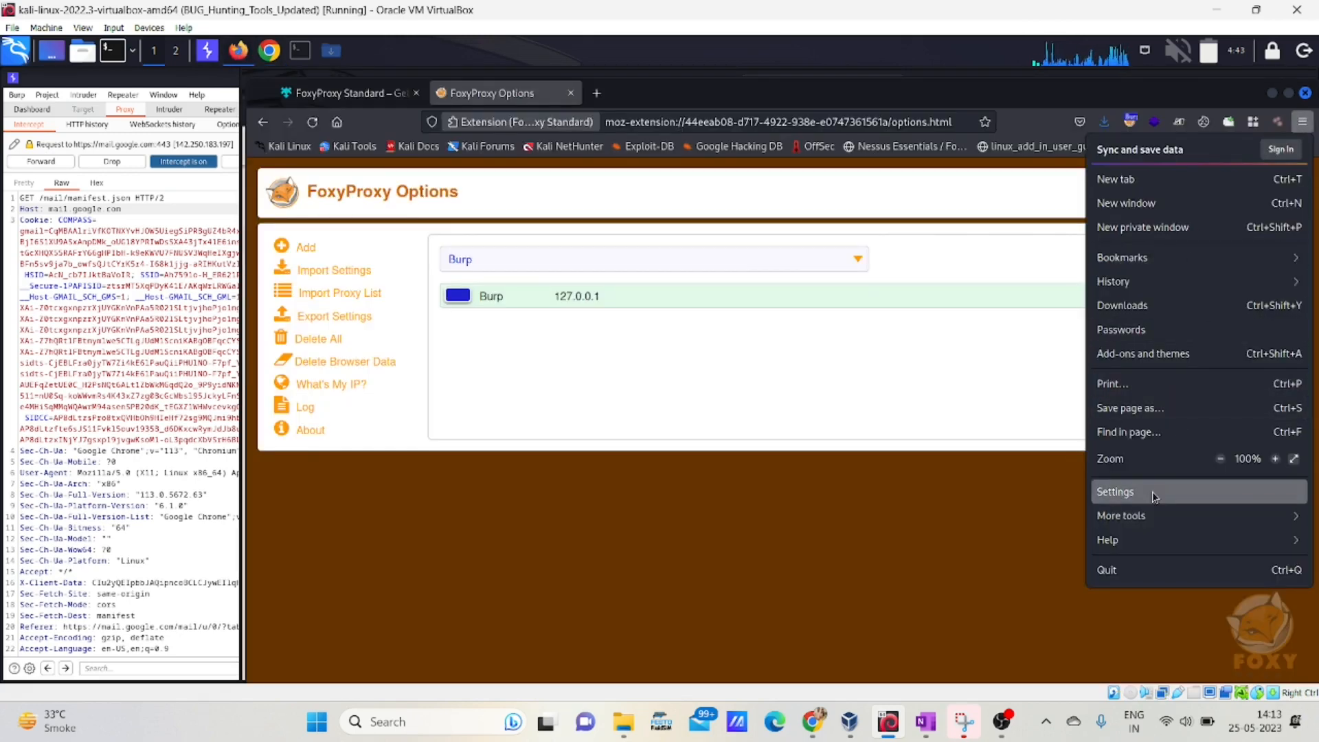
{"action": "left_click", "coordinate": [1139, 492]}
{"action": "scroll", "coordinate": [959, 487], "scroll_direction": "down", "scroll_amount": 10}
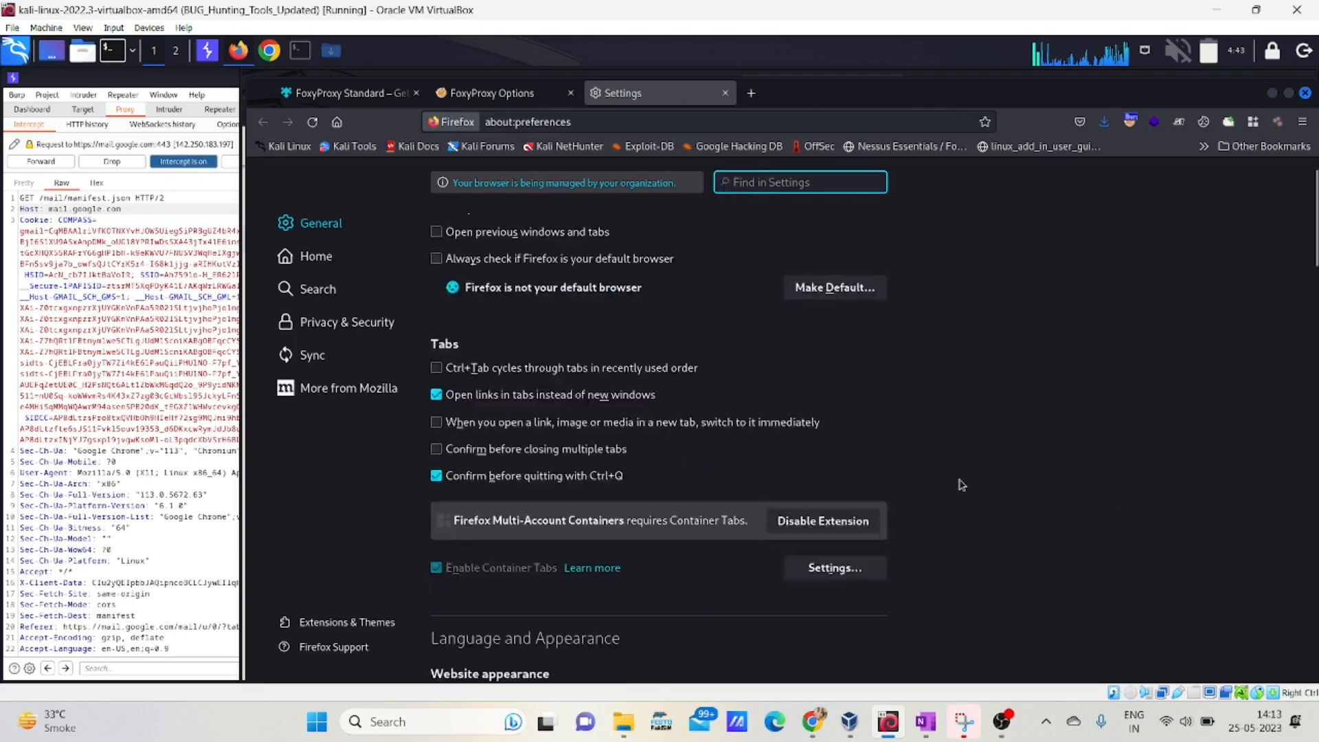
{"action": "scroll", "coordinate": [962, 491], "scroll_direction": "down", "scroll_amount": 3}
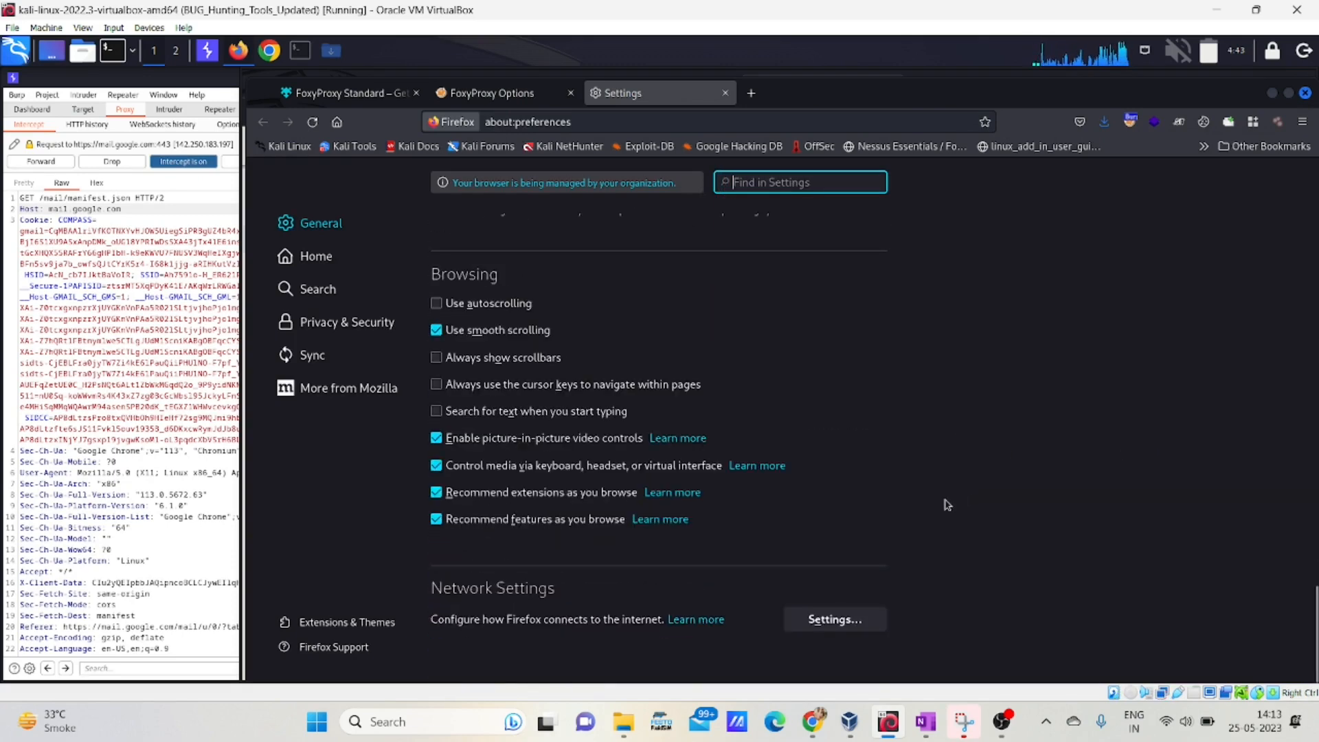
{"action": "left_click", "coordinate": [825, 620]}
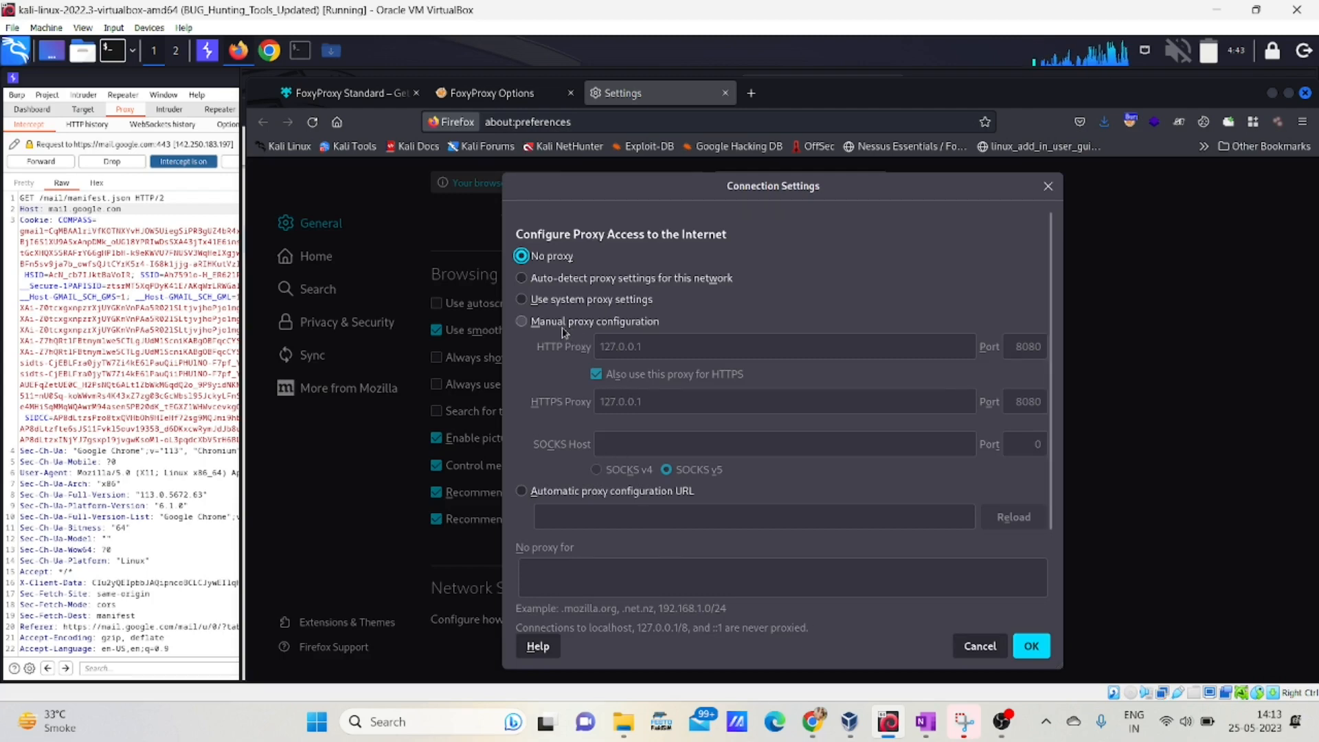
{"action": "scroll", "coordinate": [724, 429], "scroll_direction": "down", "scroll_amount": 3}
{"action": "scroll", "coordinate": [724, 443], "scroll_direction": "up", "scroll_amount": 3}
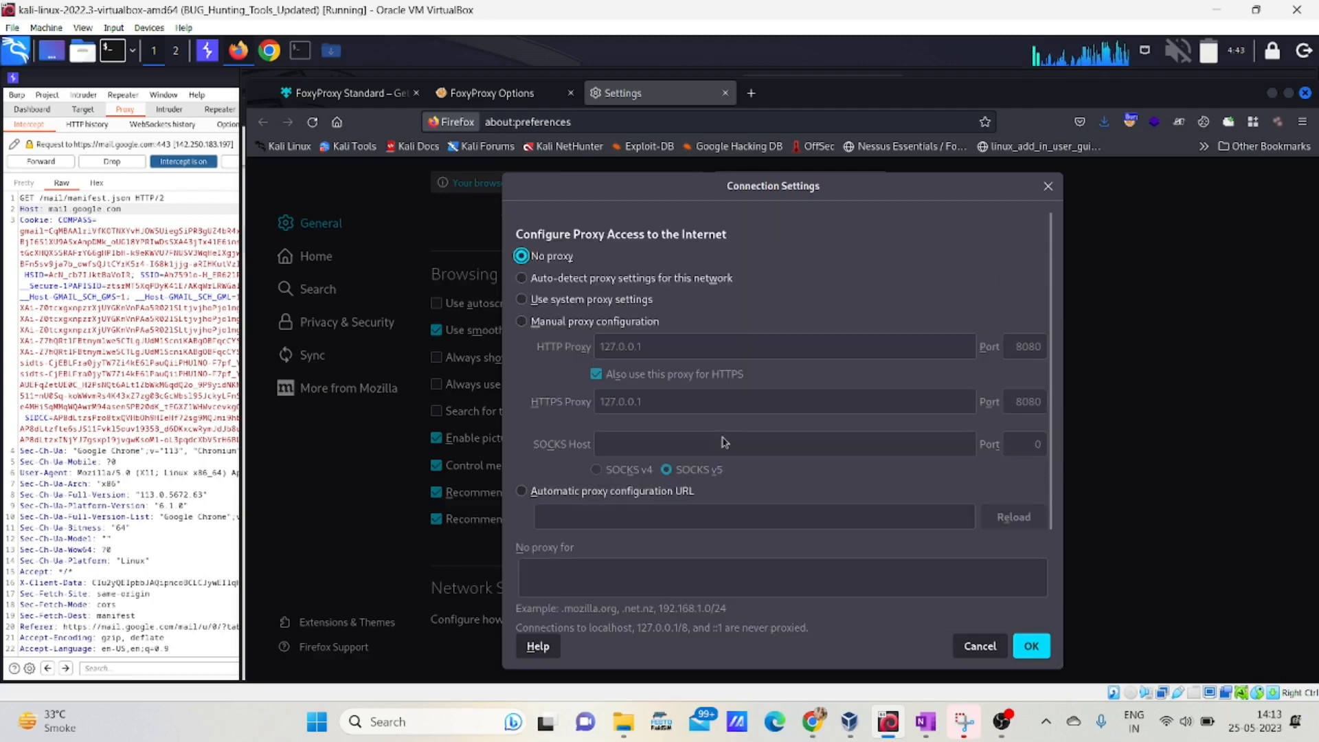
{"action": "left_click", "coordinate": [980, 645]}
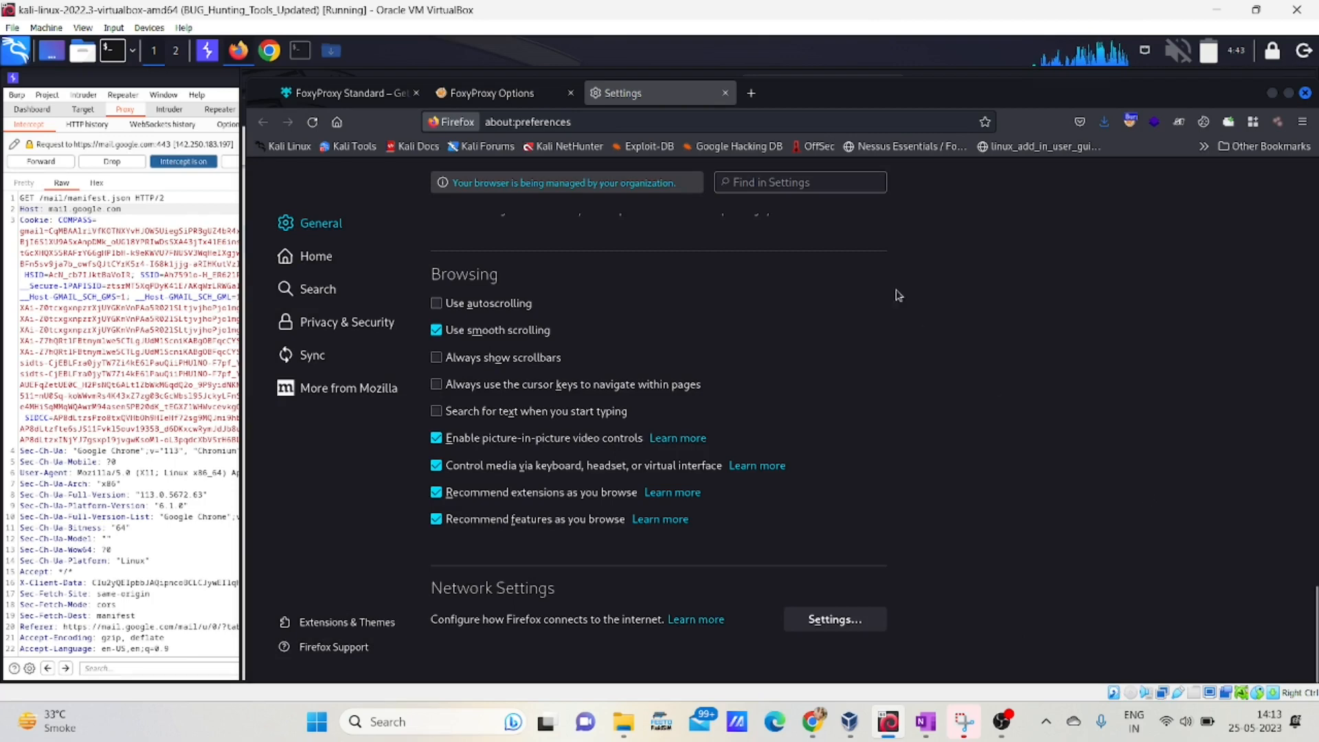
Search Firefox's settings for "cert" and open the Certificate Manager
{"action": "left_click", "coordinate": [797, 180]}
{"action": "scroll", "coordinate": [797, 175], "scroll_direction": "up", "scroll_amount": 1}
{"action": "type", "text": "cert"}
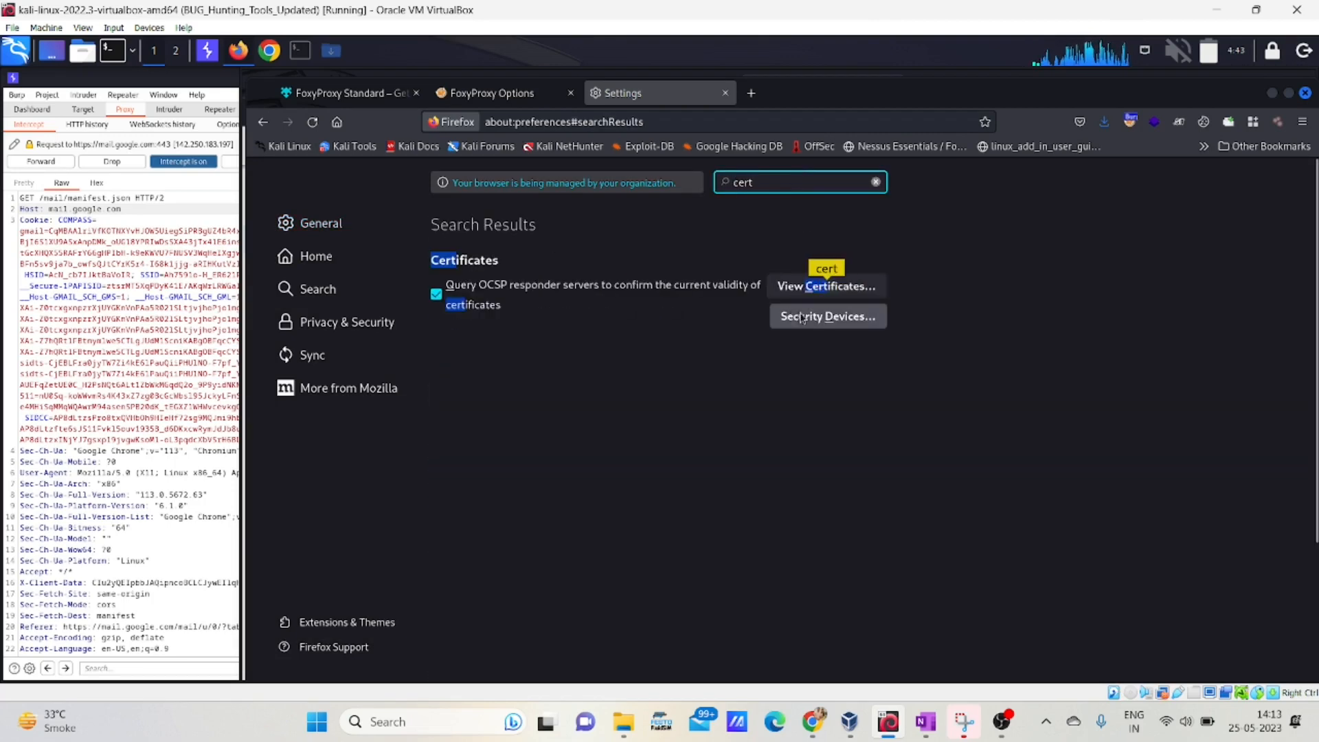
{"action": "left_click", "coordinate": [824, 287]}
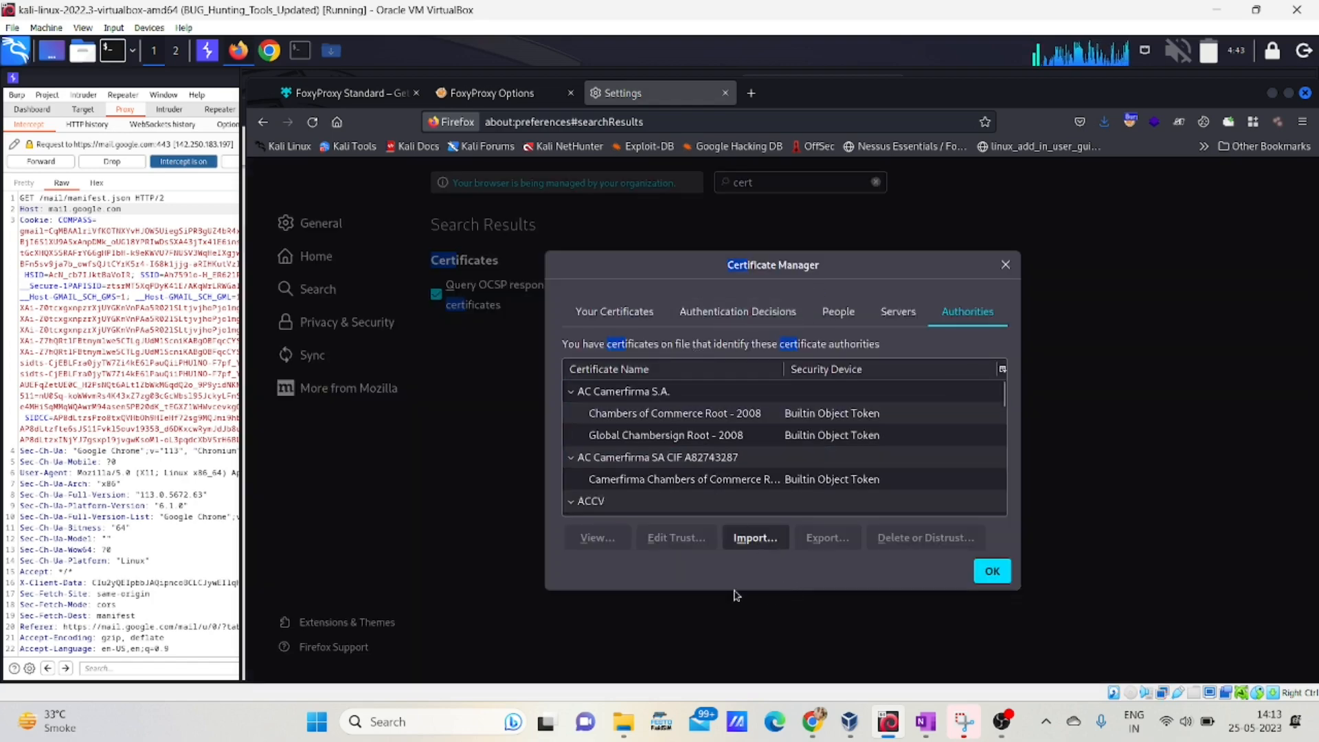
Preview importing cacert.der as a certificate authority in Firefox, cancel the file selection, and close the Certificate Manager
{"action": "left_click", "coordinate": [756, 539]}
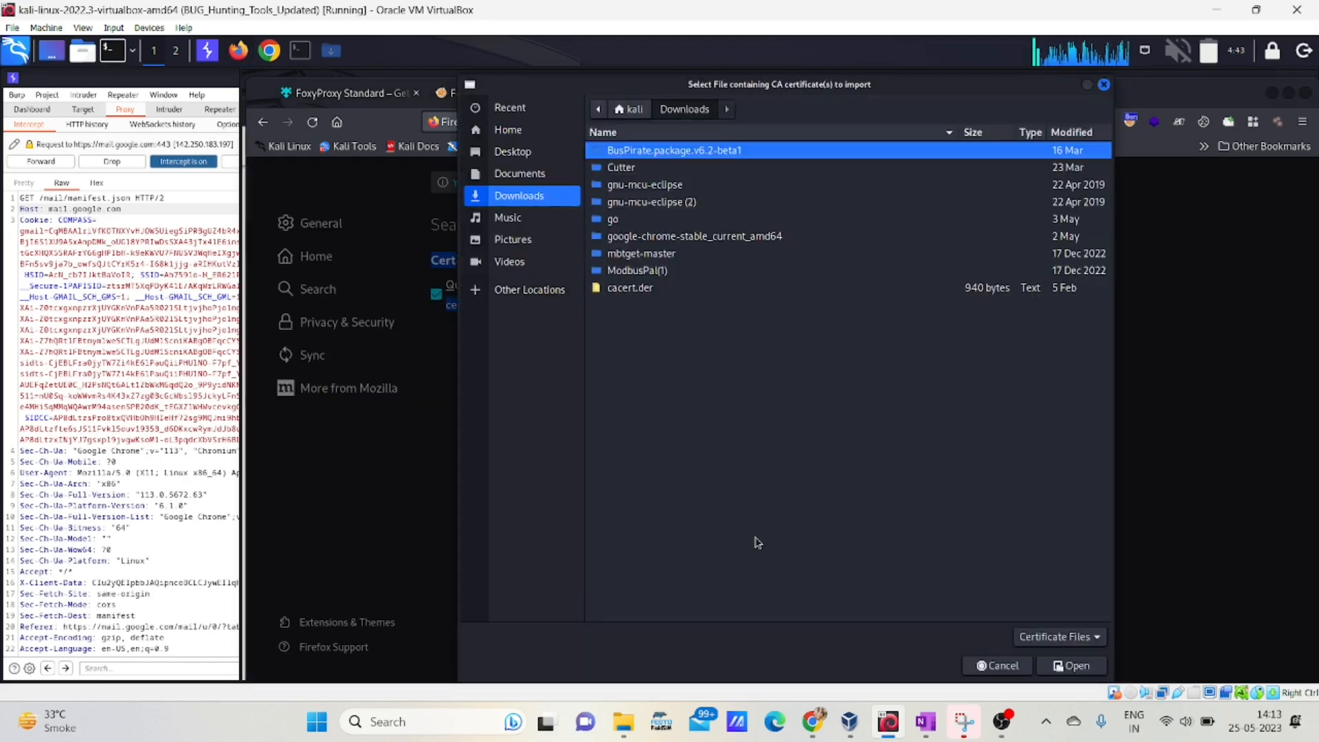
{"action": "left_click", "coordinate": [638, 291]}
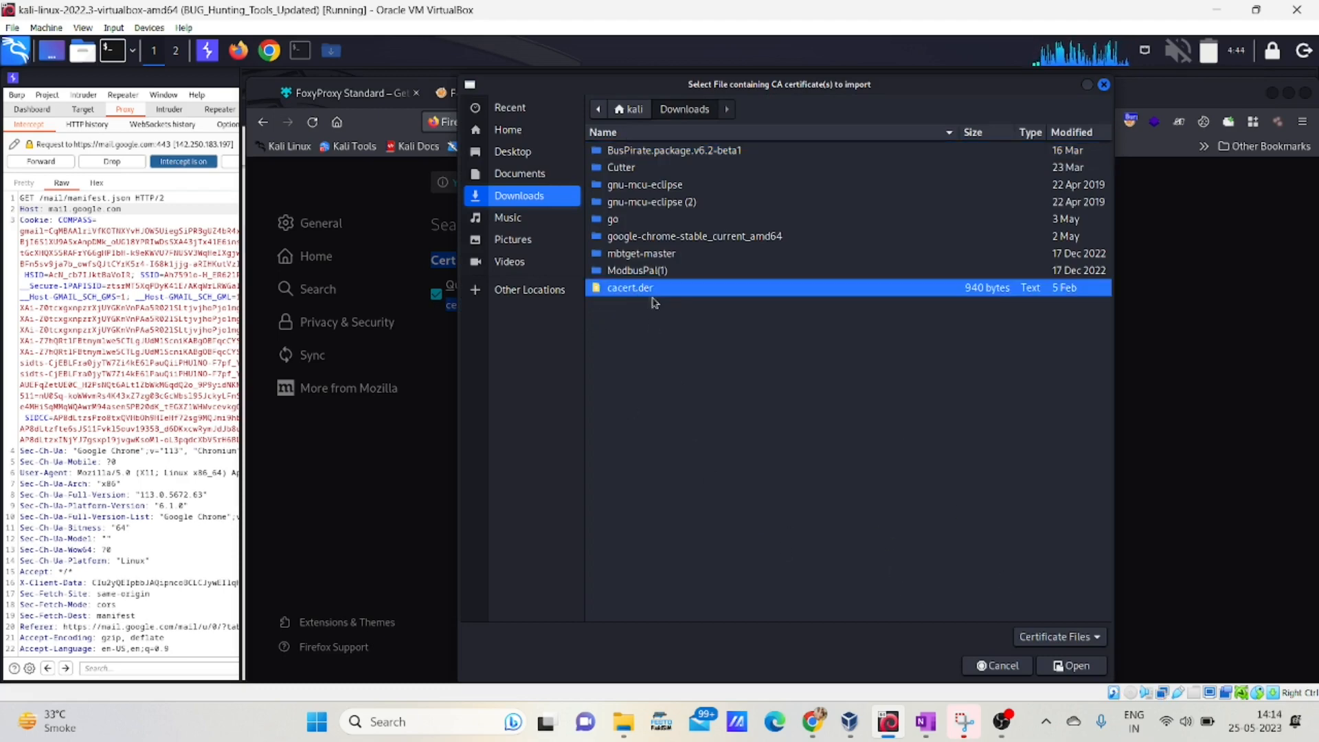
{"action": "left_click", "coordinate": [993, 665]}
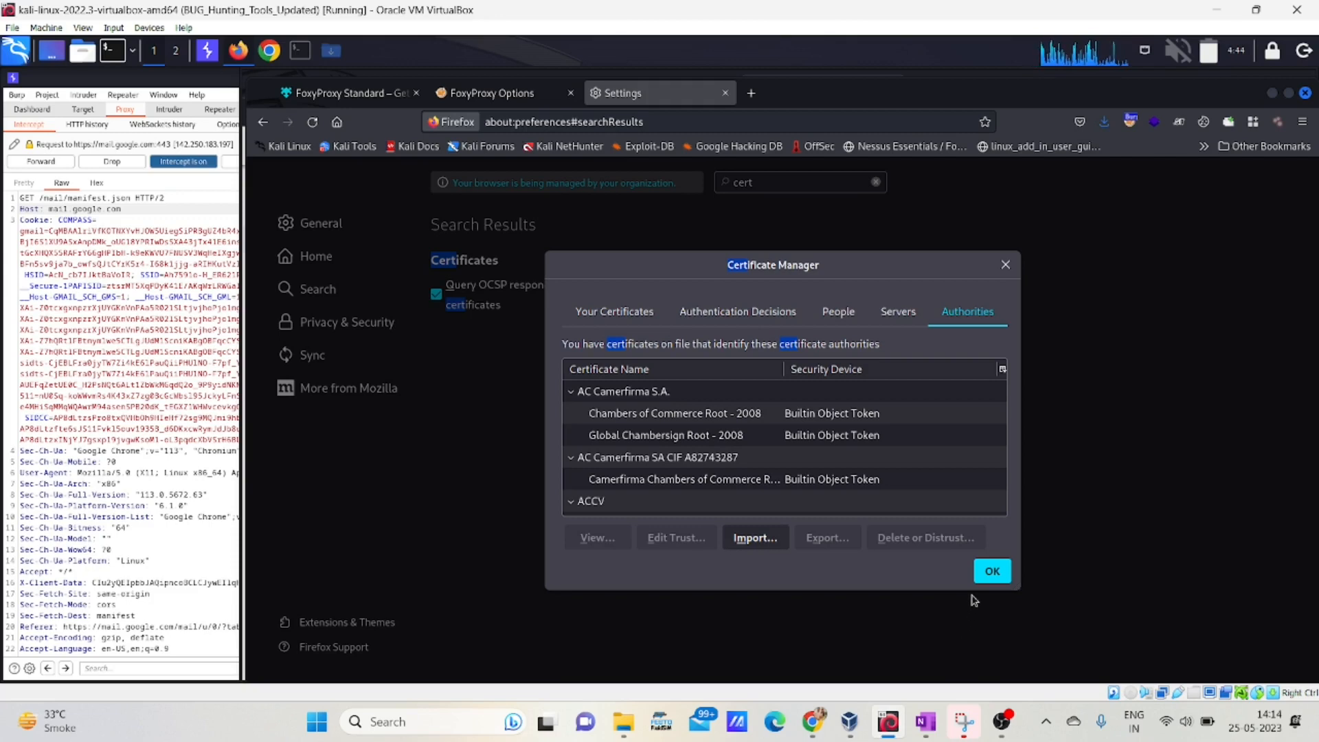
{"action": "left_click", "coordinate": [992, 571]}
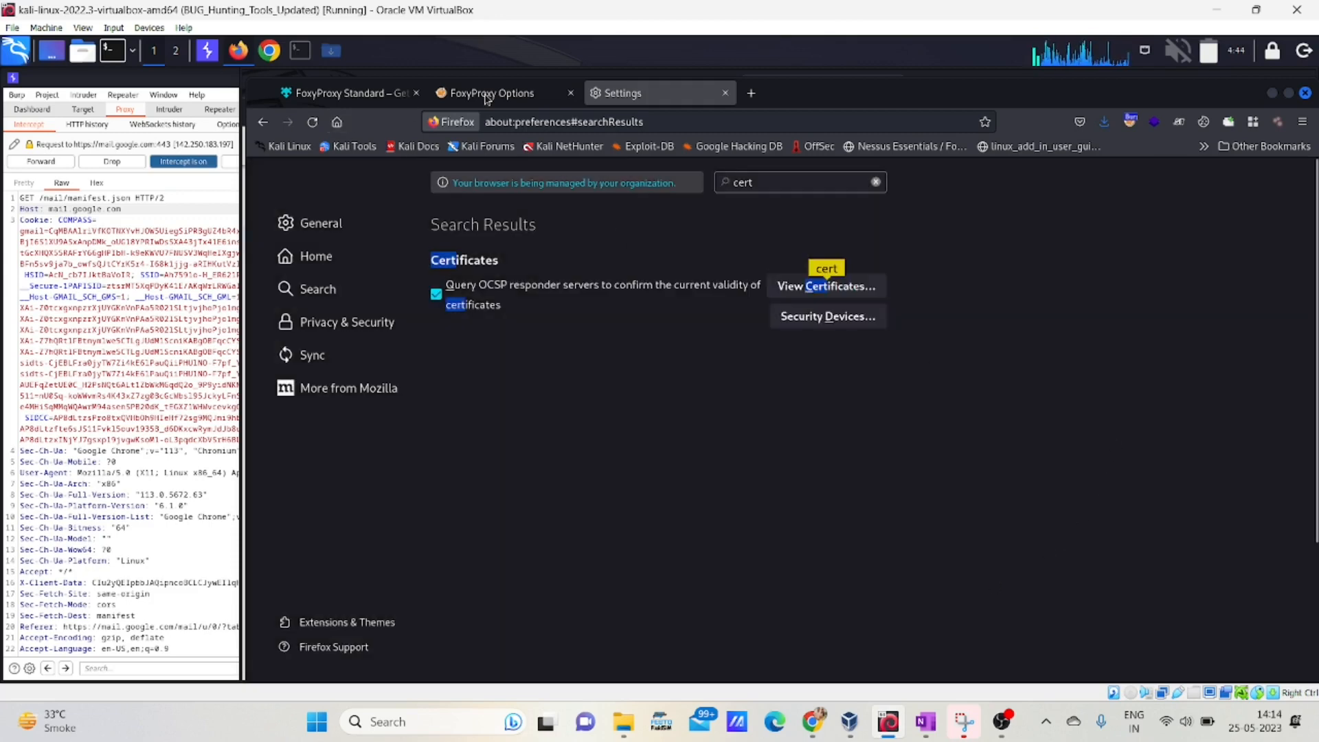
Close Firefox's settings tab, switch to Chrome, and close every tab except the Gmail inbox
{"action": "left_click", "coordinate": [724, 93]}
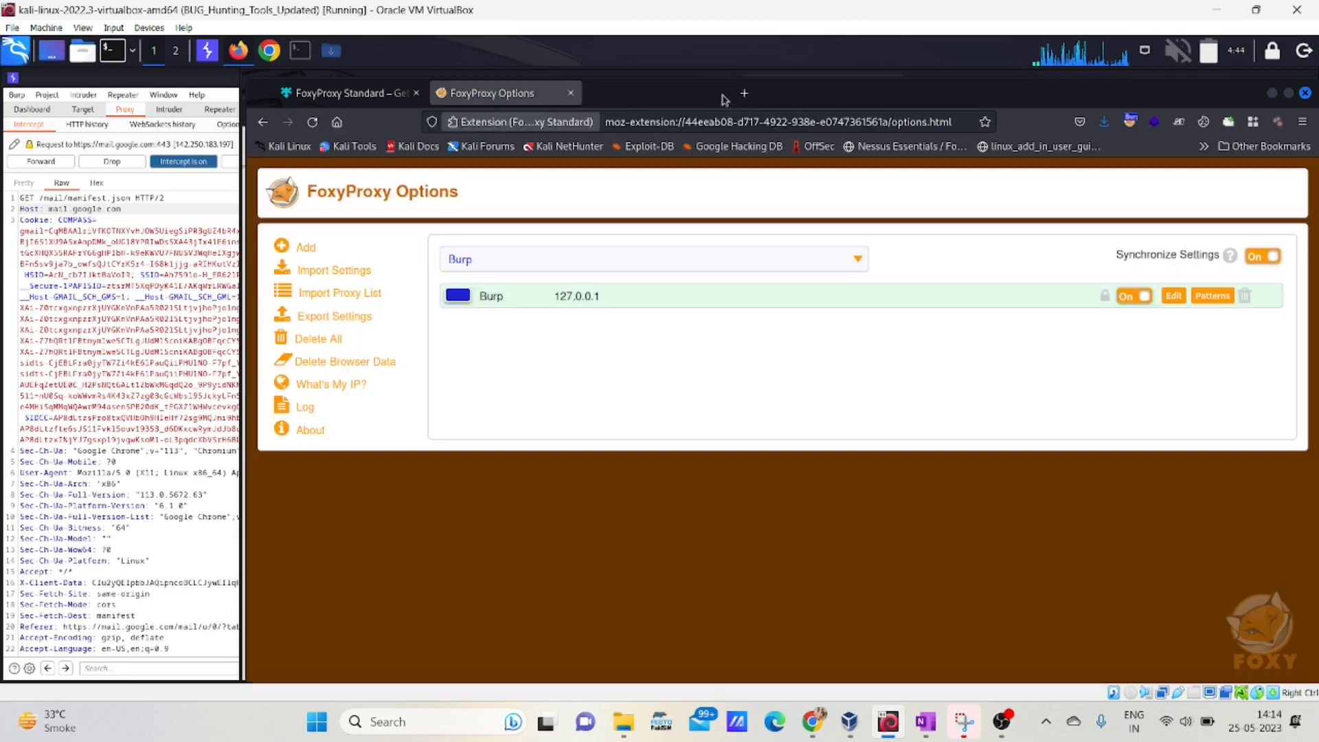
{"action": "left_click", "coordinate": [270, 50]}
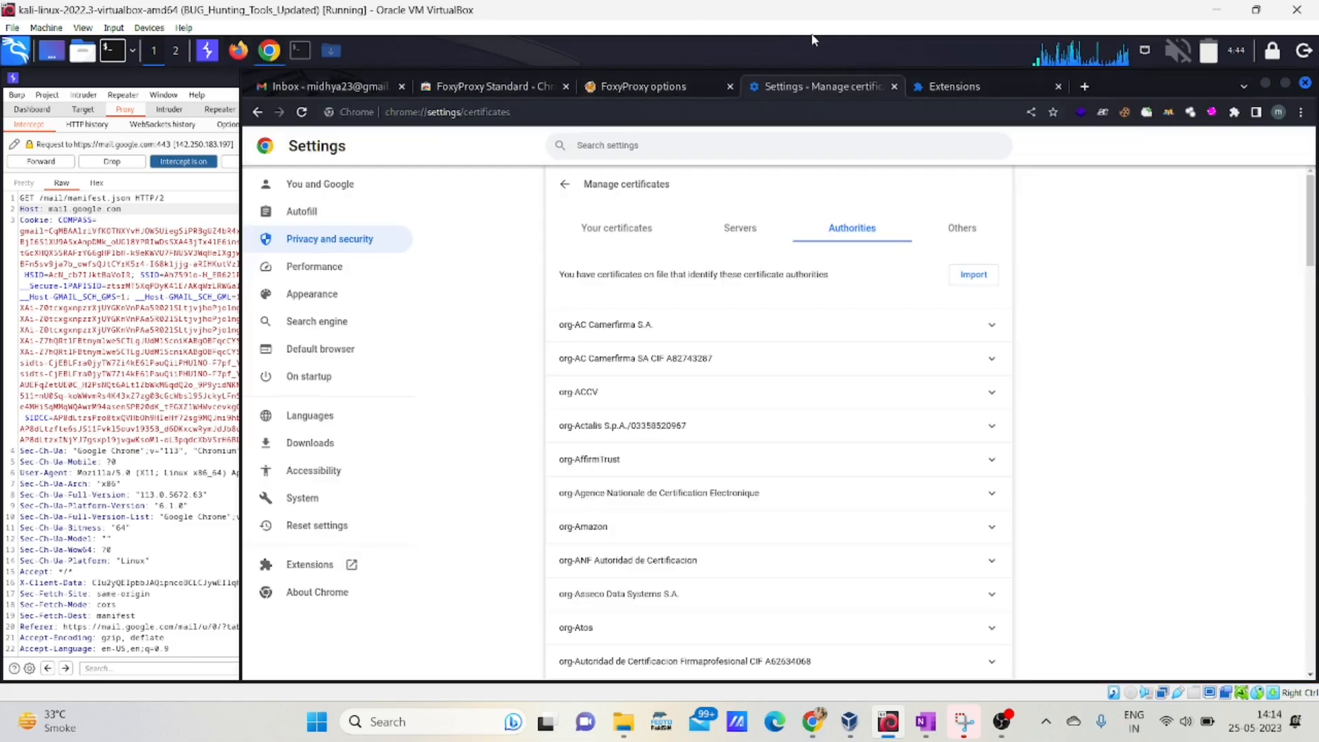
{"action": "left_click", "coordinate": [894, 87]}
{"action": "left_click", "coordinate": [894, 86]}
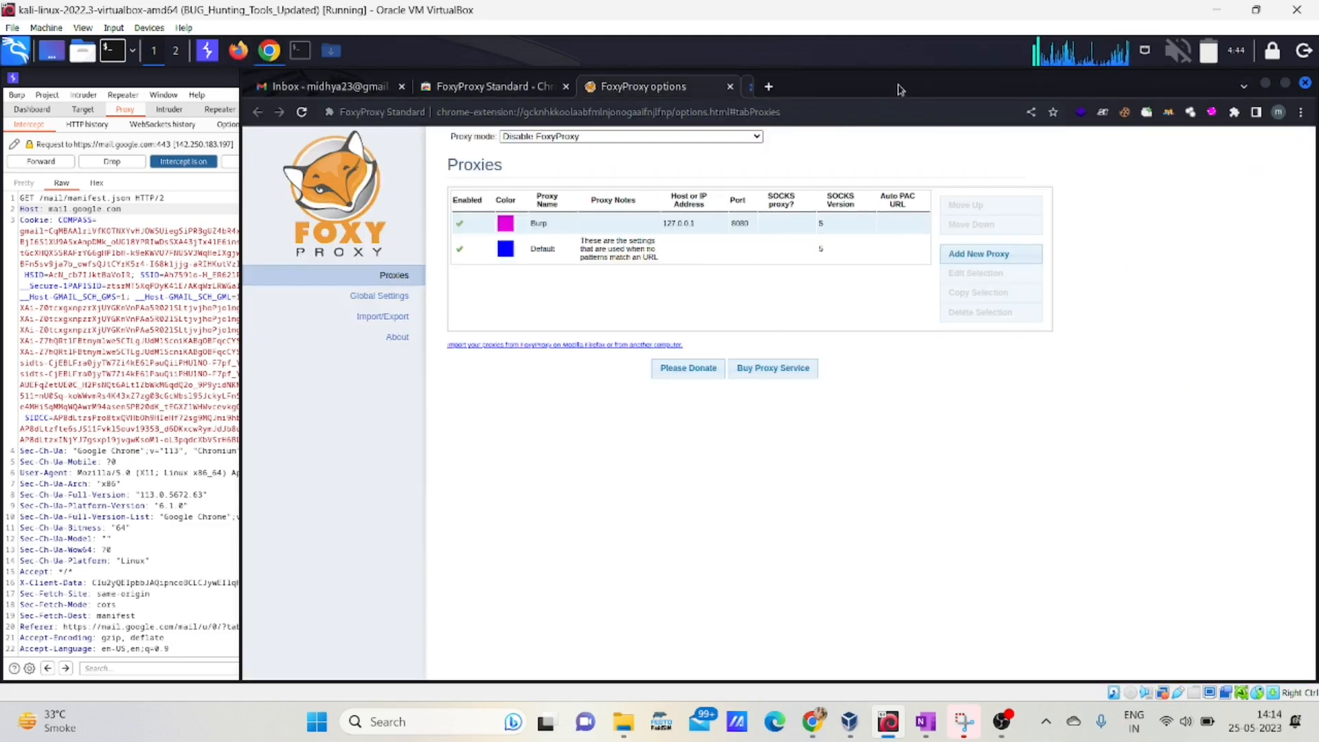
{"action": "left_click", "coordinate": [729, 87]}
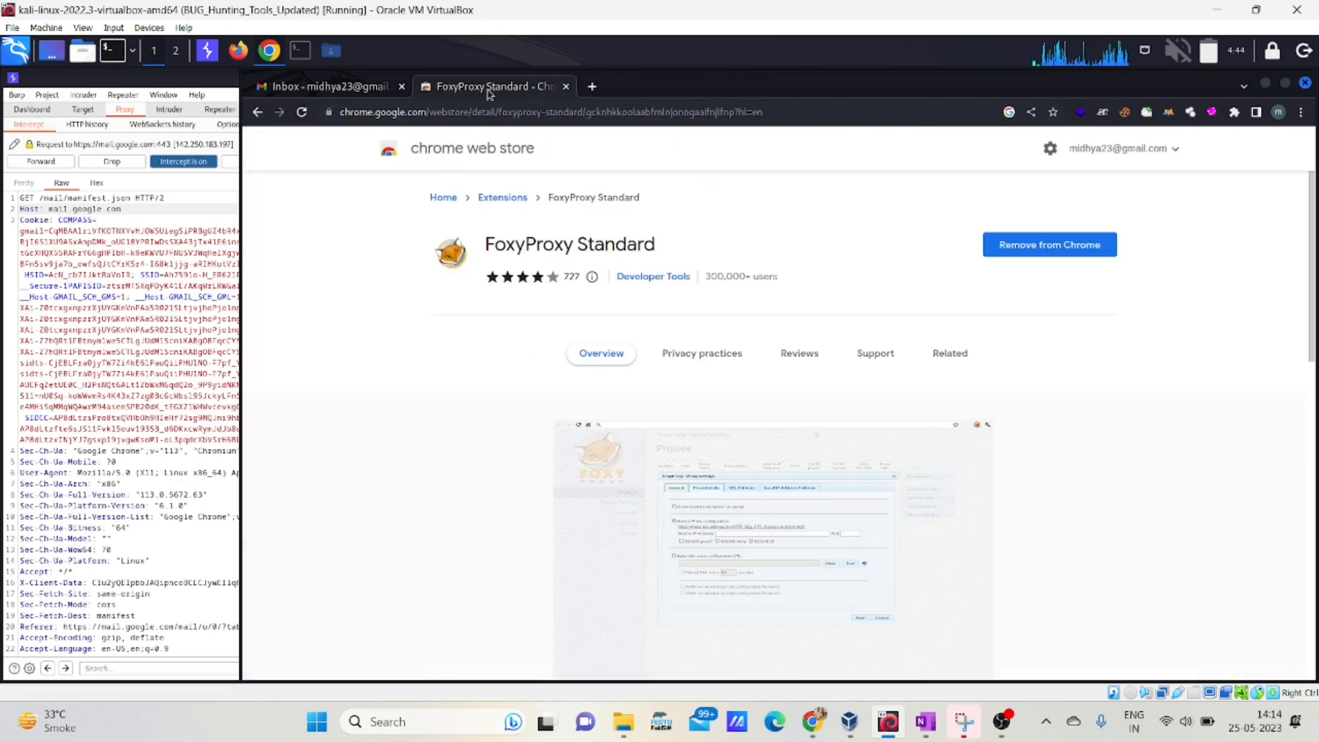
{"action": "left_click", "coordinate": [566, 87]}
Open FoxyProxy's proxy mode choices in Chrome
{"action": "left_click", "coordinate": [1212, 112]}
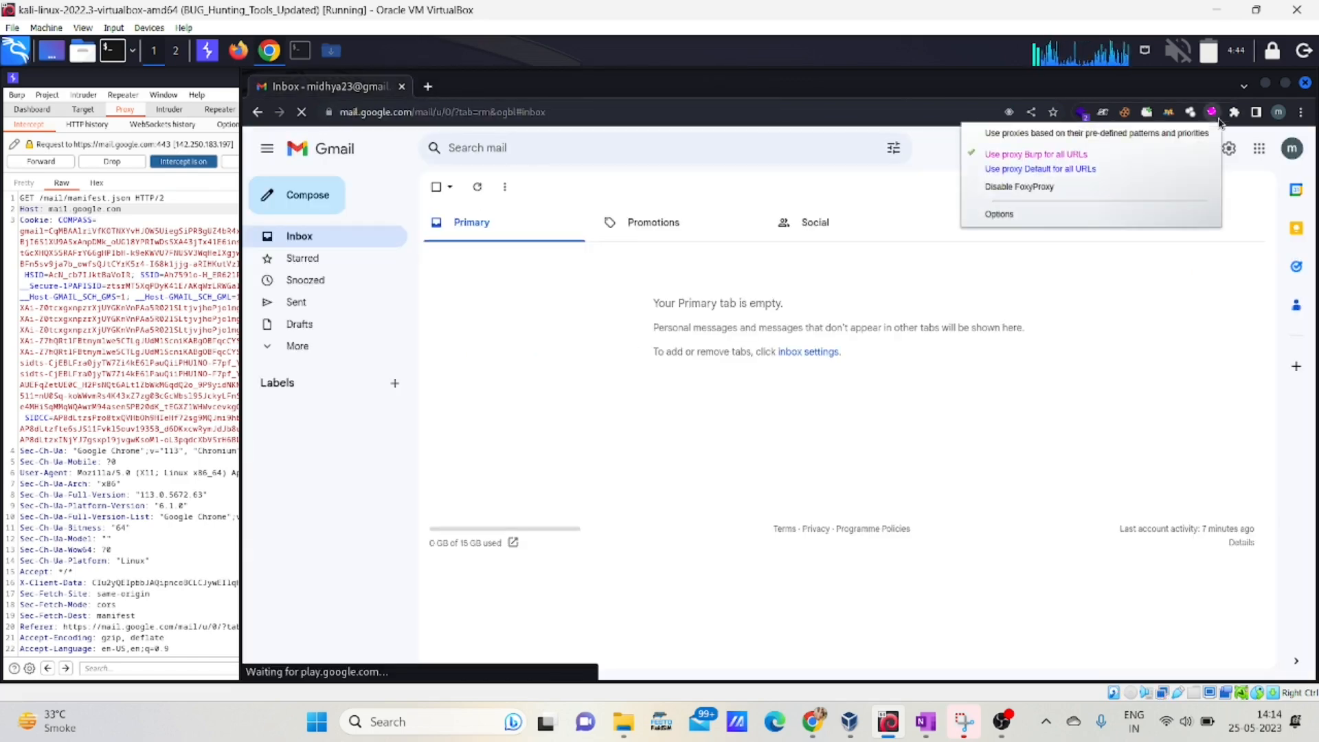